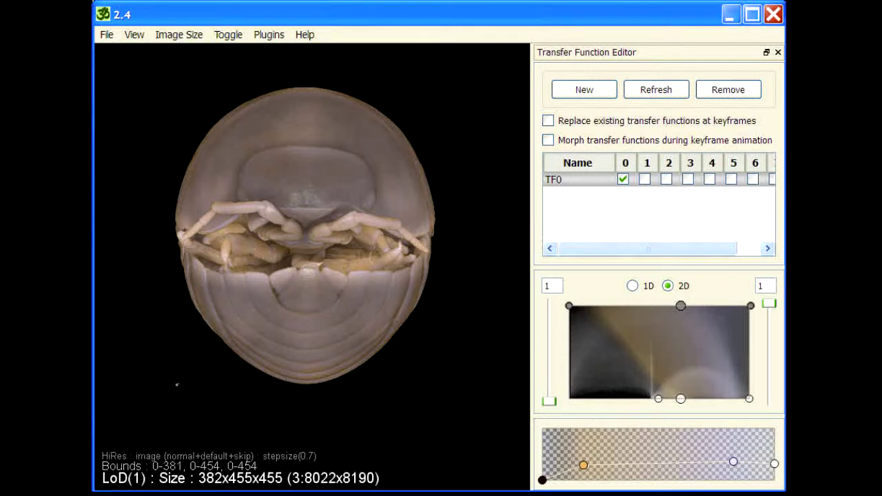
# Add a clipping plane that cuts through the rolled-up specimen and view the exposed interior from its side
pyautogui.click(435, 160)
pyautogui.moveTo(314, 184); pyautogui.dragTo(305, 304)
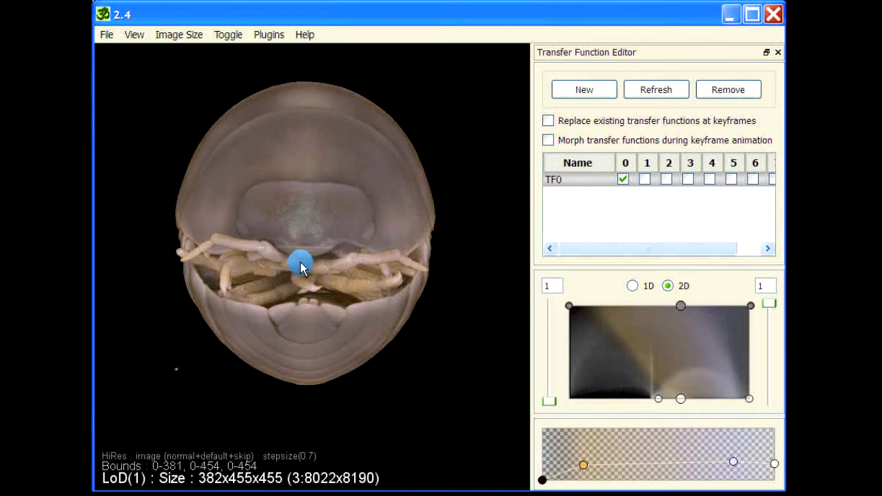
pyautogui.moveTo(307, 246); pyautogui.dragTo(244, 144)
pyautogui.moveTo(195, 131); pyautogui.dragTo(296, 277)
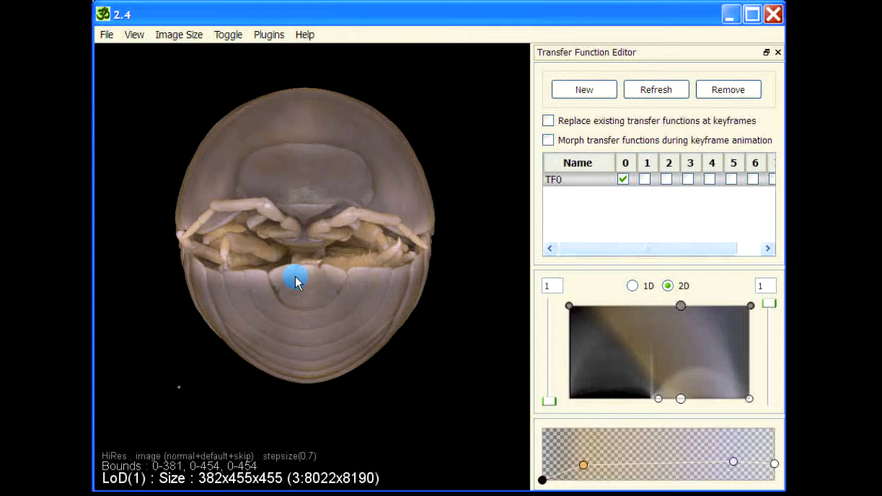
pyautogui.moveTo(343, 242); pyautogui.dragTo(384, 217)
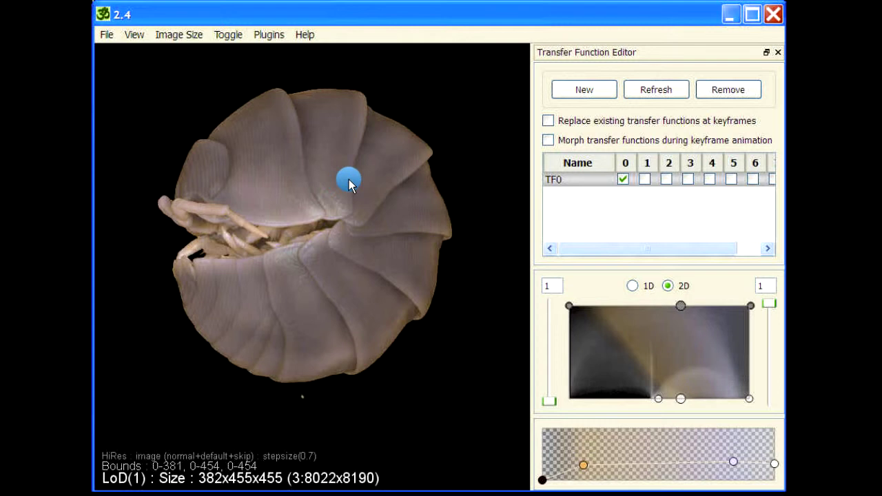
pyautogui.press('c')
pyautogui.moveTo(195, 163); pyautogui.dragTo(439, 201)
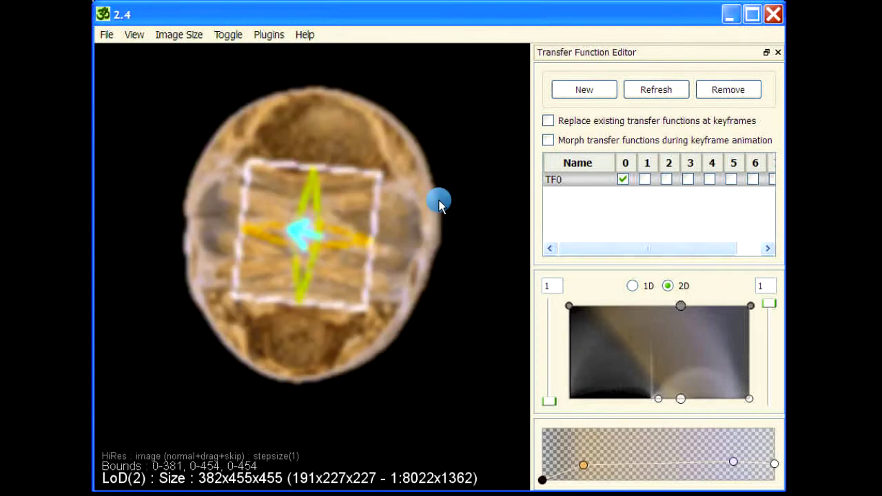
pyautogui.moveTo(313, 197)
pyautogui.mouseDown()
pyautogui.moveTo(384, 202)
pyautogui.moveTo(285, 122)
pyautogui.moveTo(262, 368)
pyautogui.moveTo(445, 356)
pyautogui.moveTo(406, 197)
pyautogui.moveTo(459, 163)
pyautogui.moveTo(457, 152)
pyautogui.moveTo(448, 322)
pyautogui.mouseUp()
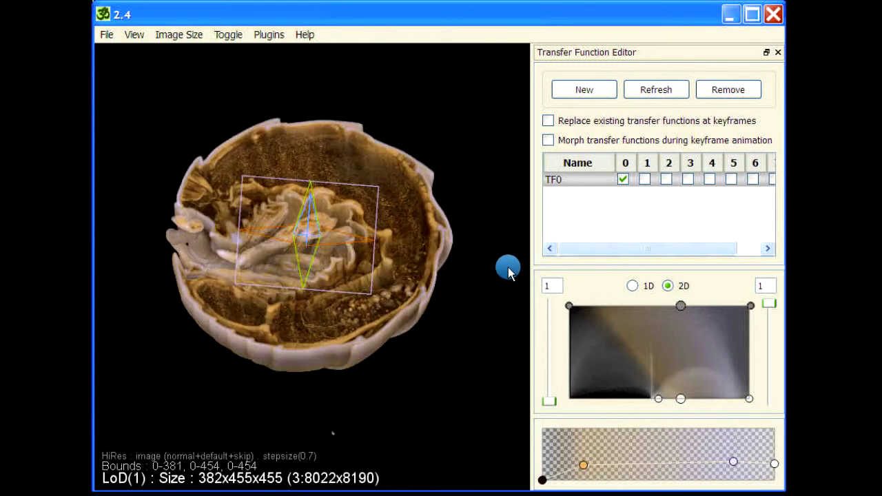
# Narrow the 2D transfer function by moving its upper-left corner point inward and nudging its lower-left corner point slightly toward lower intensities
pyautogui.moveTo(570, 310); pyautogui.dragTo(654, 306)
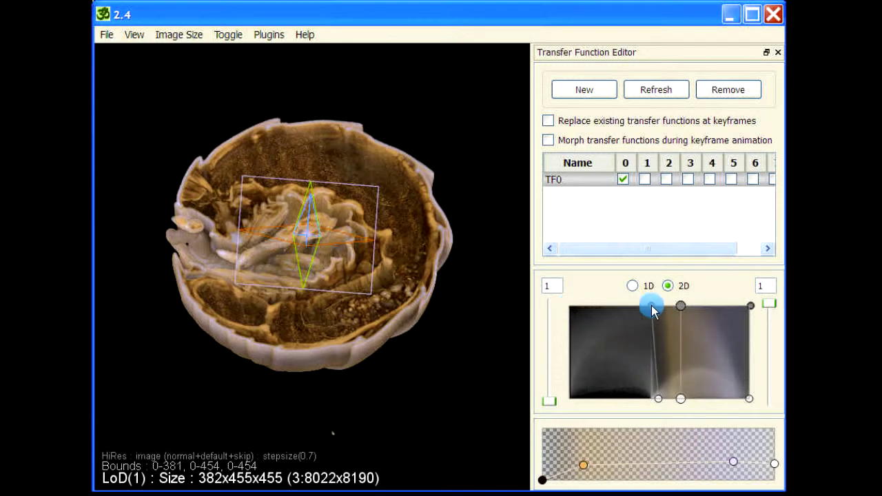
pyautogui.moveTo(225, 417)
pyautogui.mouseDown()
pyautogui.moveTo(368, 398)
pyautogui.moveTo(417, 366)
pyautogui.moveTo(417, 406)
pyautogui.moveTo(417, 367)
pyautogui.mouseUp()
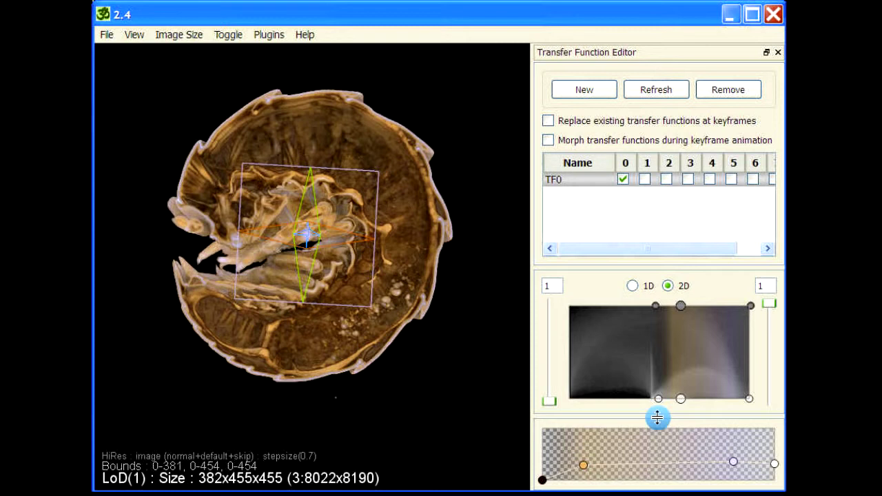
pyautogui.moveTo(660, 399); pyautogui.dragTo(655, 398)
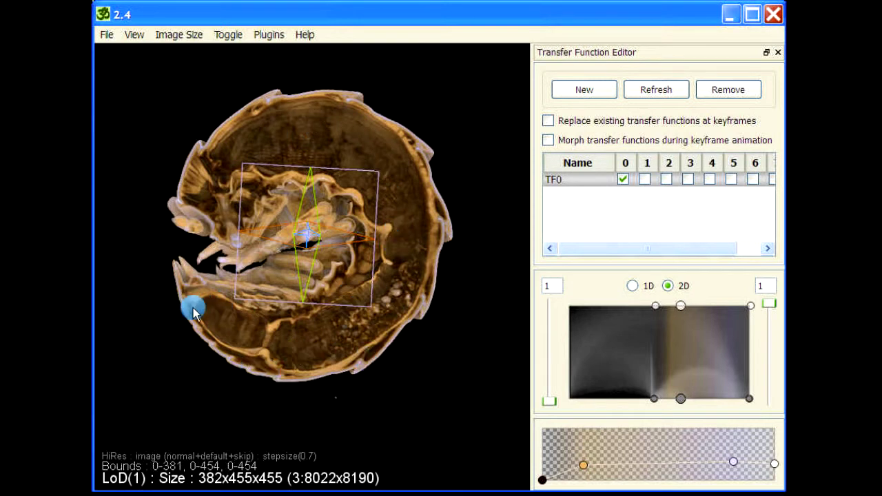
pyautogui.moveTo(390, 171); pyautogui.dragTo(368, 282)
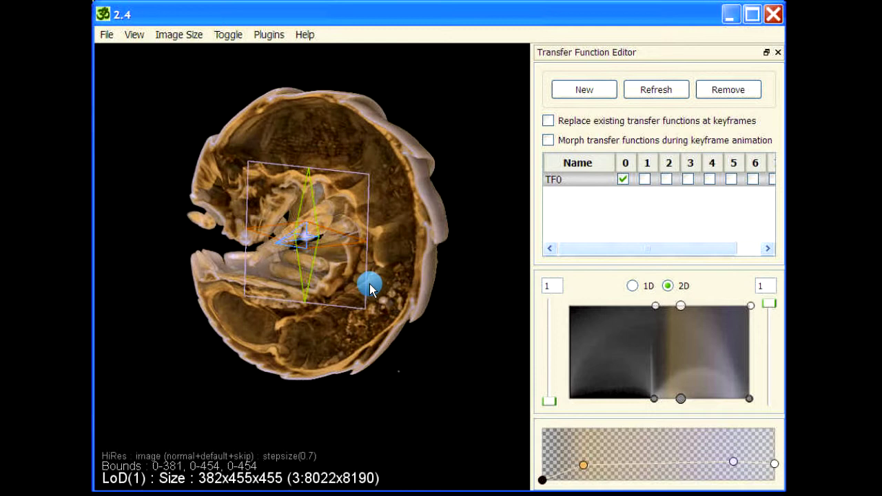
pyautogui.moveTo(389, 381); pyautogui.dragTo(500, 382)
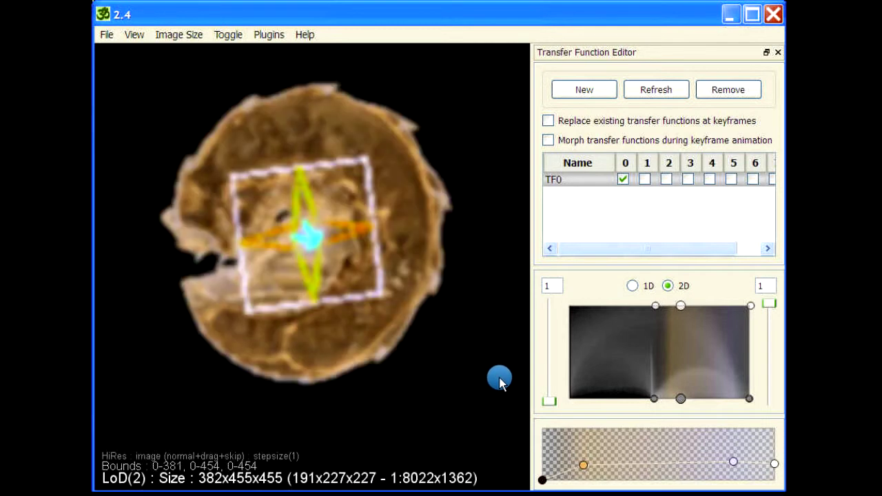
pyautogui.moveTo(655, 401); pyautogui.dragTo(650, 402)
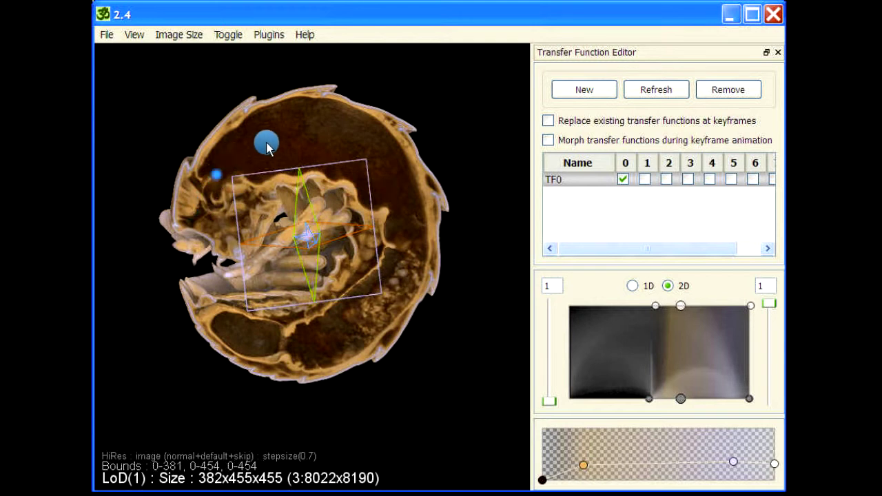
pyautogui.keyDown('shift'); pyautogui.click(266, 145); pyautogui.keyUp('shift')
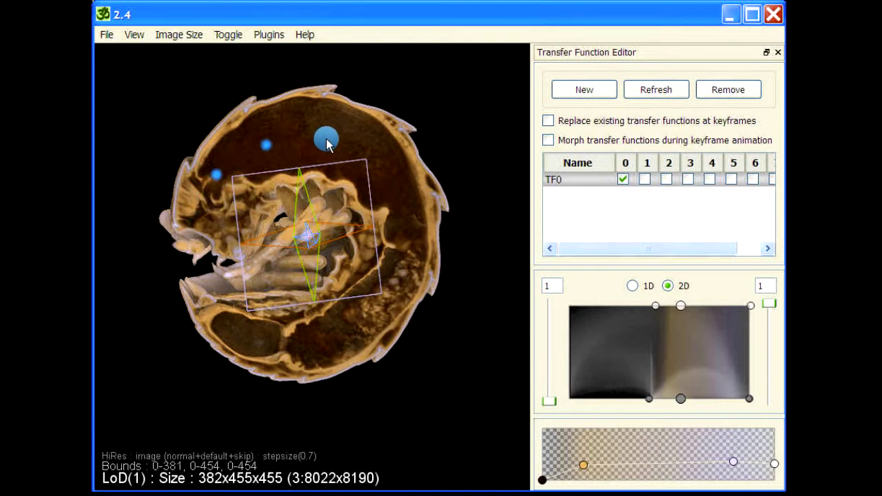
pyautogui.keyDown('shift'); pyautogui.click(326, 138); pyautogui.keyUp('shift')
pyautogui.keyDown('shift'); pyautogui.click(375, 169); pyautogui.keyUp('shift')
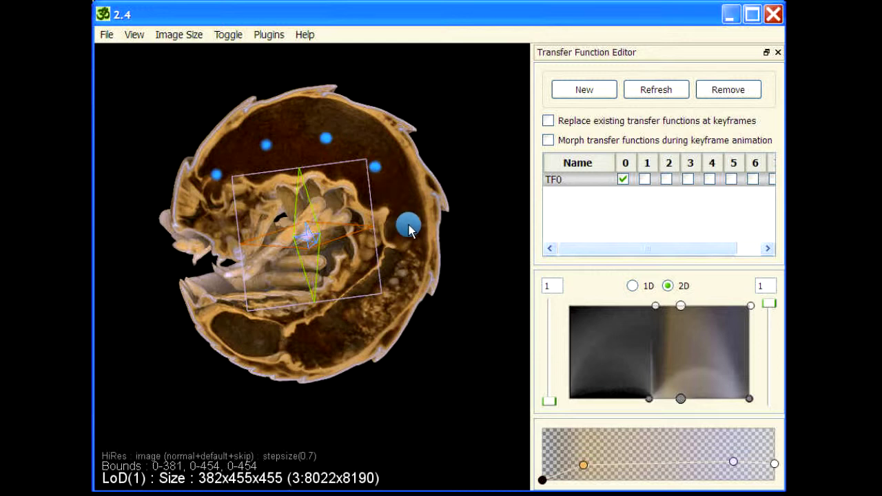
# Extend the lower-left corner point of the 2D transfer function further toward lower intensities to fill in the soft tissue
pyautogui.moveTo(650, 400); pyautogui.dragTo(624, 400)
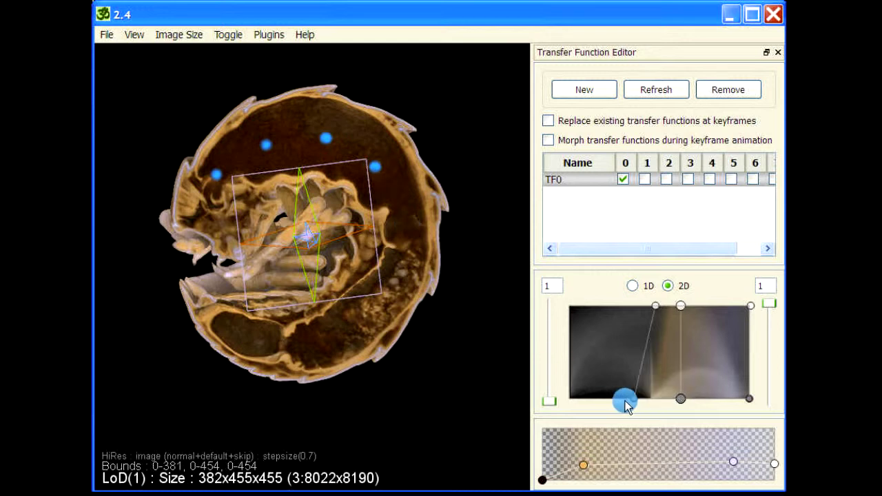
pyautogui.moveTo(394, 238)
pyautogui.mouseDown()
pyautogui.moveTo(405, 245)
pyautogui.moveTo(364, 173)
pyautogui.moveTo(328, 141)
pyautogui.moveTo(378, 173)
pyautogui.moveTo(252, 151)
pyautogui.moveTo(218, 173)
pyautogui.moveTo(221, 199)
pyautogui.moveTo(206, 217)
pyautogui.mouseUp()
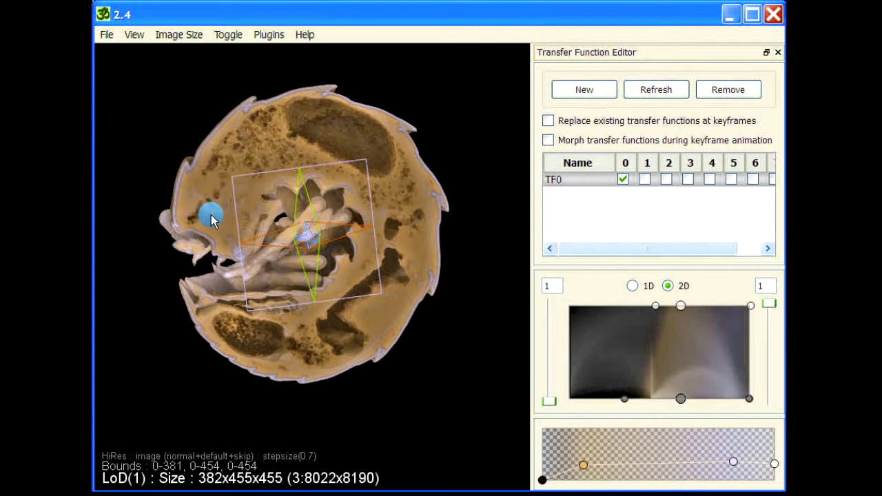
# Place seven points around the curved body on the clipped surface and join them with the path command
pyautogui.keyDown('shift'); pyautogui.click(211, 215); pyautogui.keyUp('shift')
pyautogui.keyDown('shift'); pyautogui.click(257, 153); pyautogui.keyUp('shift')
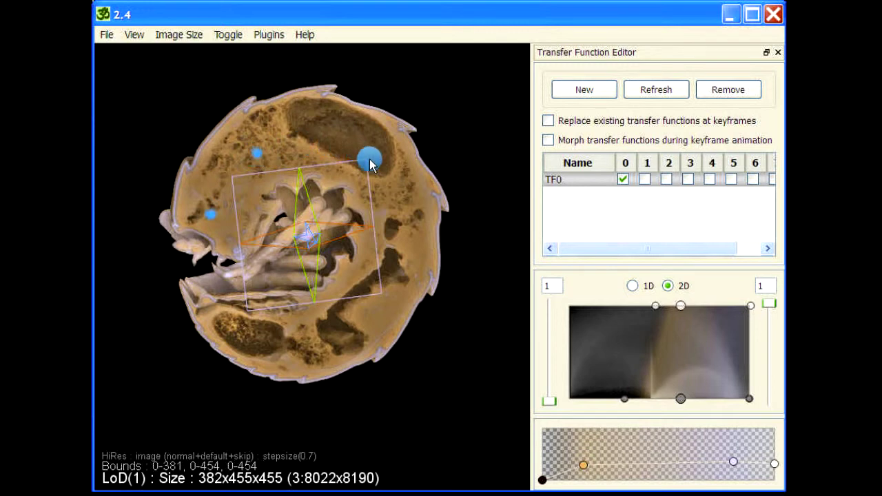
pyautogui.moveTo(372, 164); pyautogui.dragTo(395, 185)
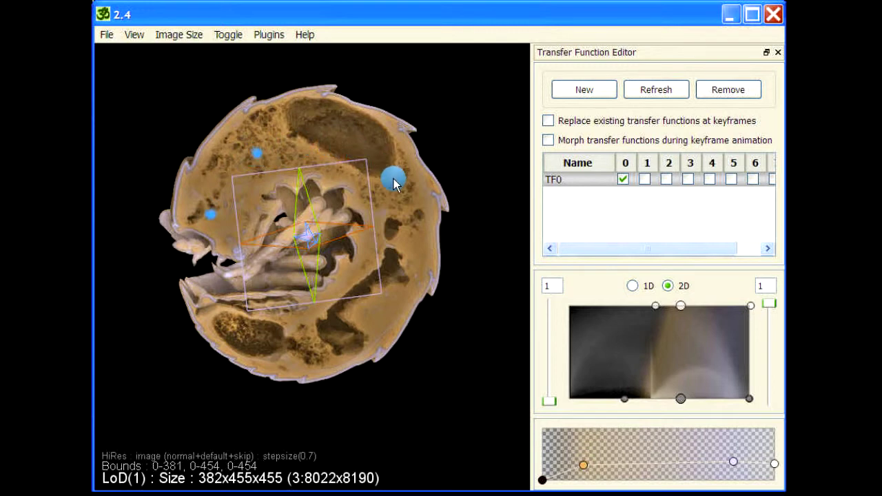
pyautogui.click(404, 259)
pyautogui.click(364, 320)
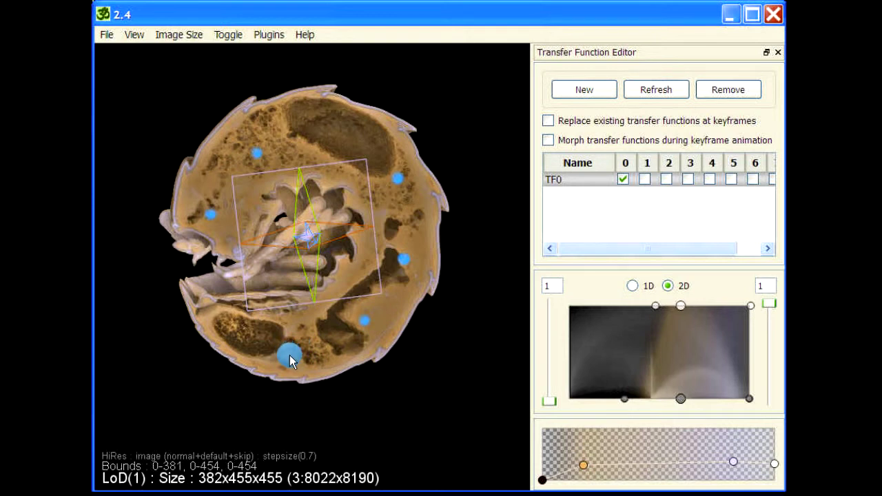
pyautogui.click(289, 356)
pyautogui.click(209, 320)
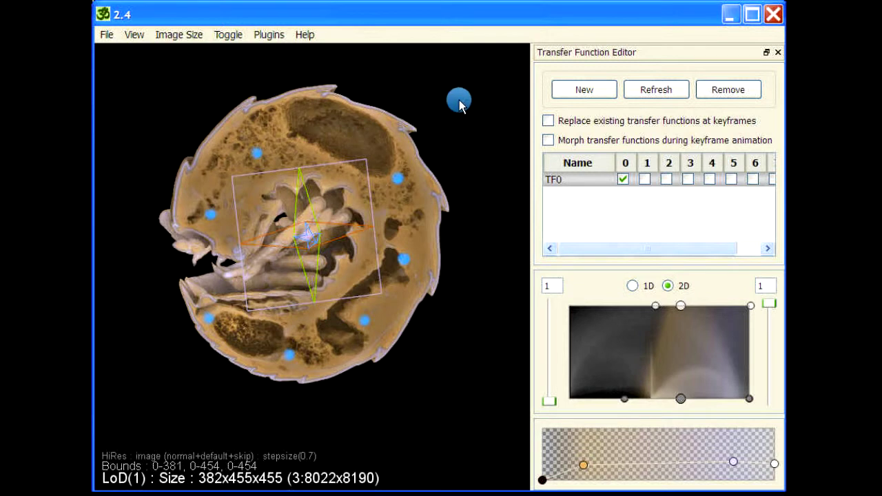
pyautogui.press('space')
pyautogui.write('path')
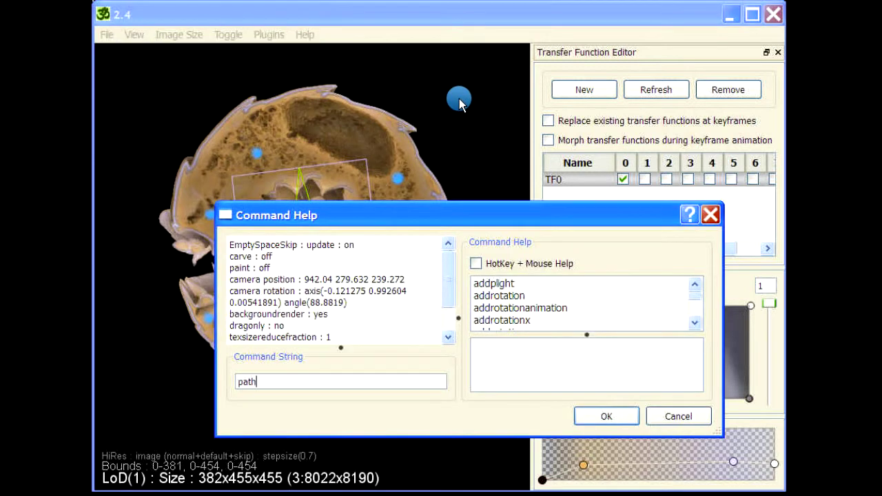
pyautogui.press('Return')
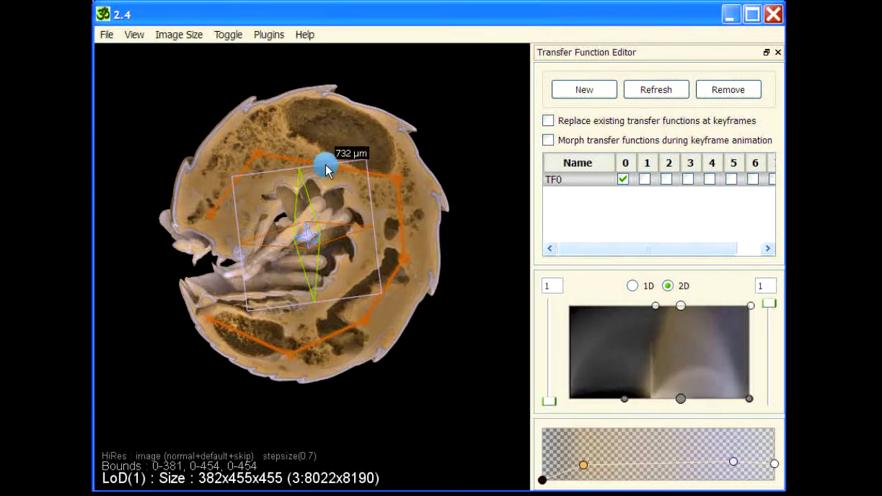
# Bend the path's upper segment outward with an extra point and set the path smoothness to 10
pyautogui.moveTo(327, 171); pyautogui.dragTo(332, 149)
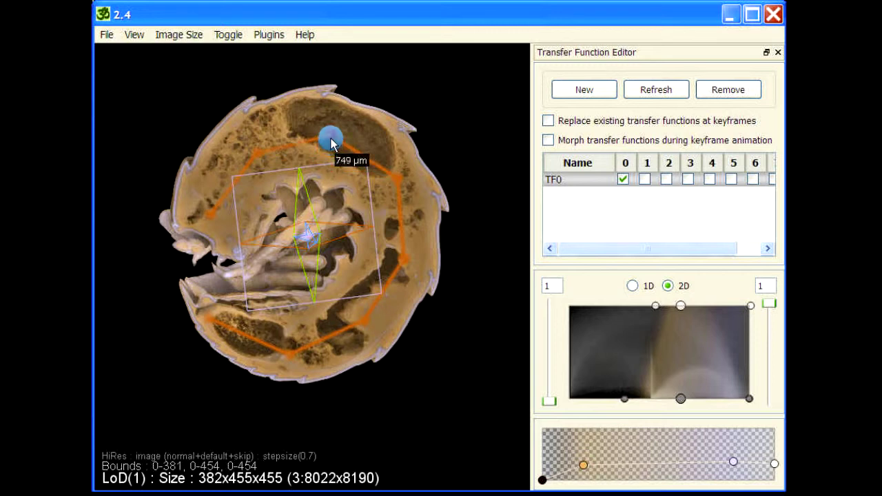
pyautogui.doubleClick(335, 135)
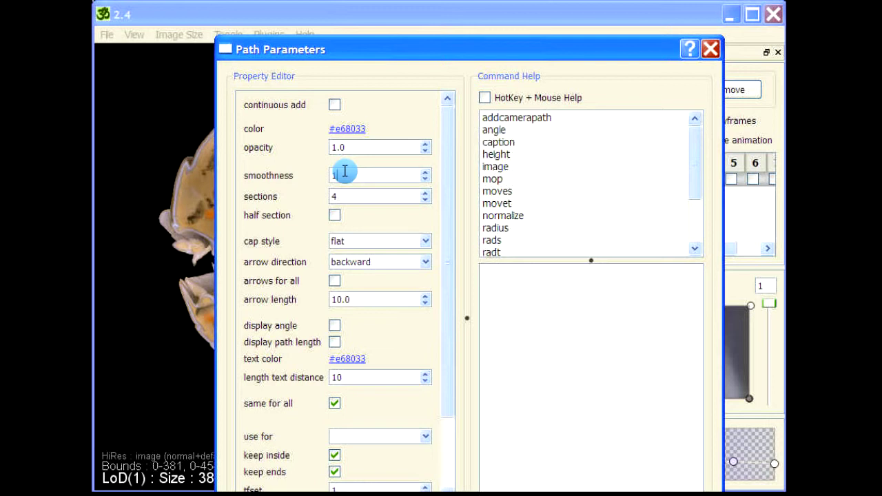
pyautogui.press('Escape')
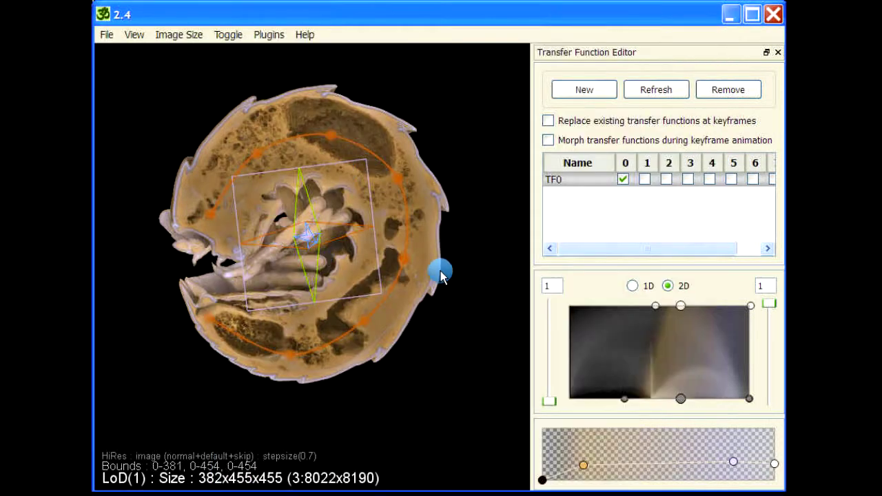
# Run a radius command on the path to extend its cross-section lines past the specimen's shell
pyautogui.doubleClick(391, 322)
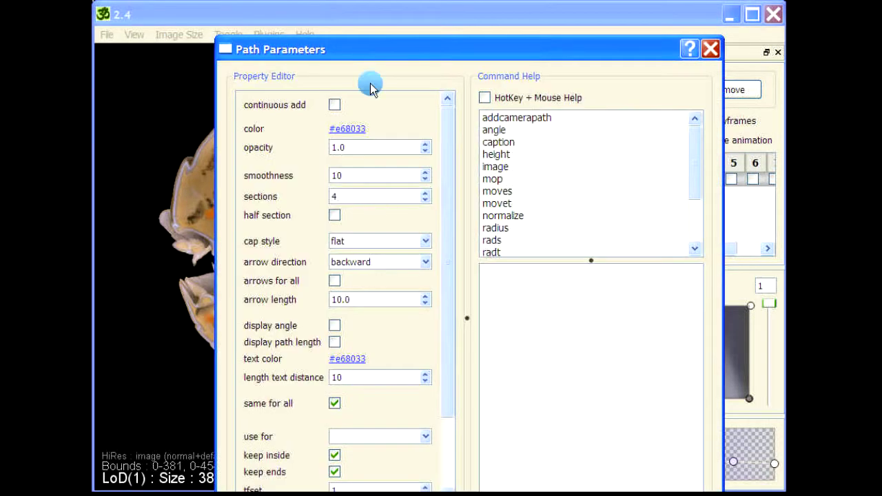
pyautogui.moveTo(378, 52); pyautogui.dragTo(353, 0)
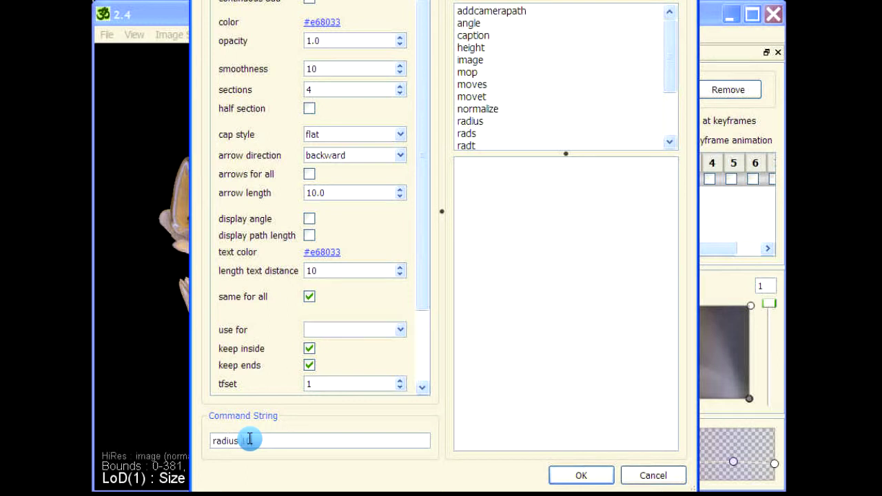
pyautogui.press('Return')
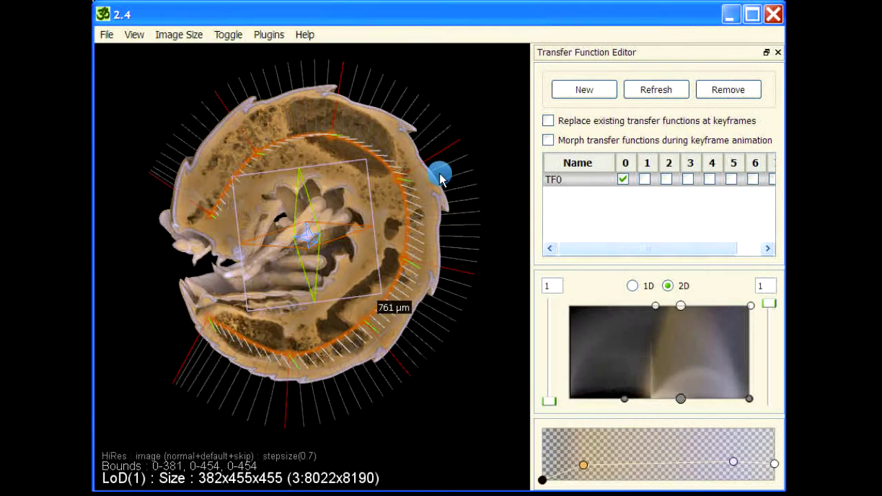
# Set the path's viewport to 0 0 1 0.5 to show the straightened slice beneath the shrunken specimen
pyautogui.moveTo(349, 359); pyautogui.dragTo(325, 303)
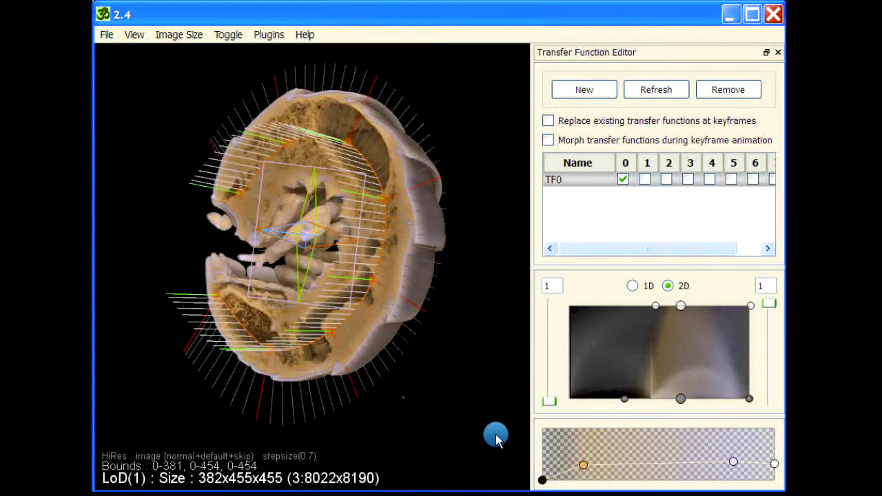
pyautogui.moveTo(496, 436); pyautogui.dragTo(496, 401)
pyautogui.scroll(-4, 496, 402)
pyautogui.moveTo(477, 388); pyautogui.dragTo(481, 309, button='right')
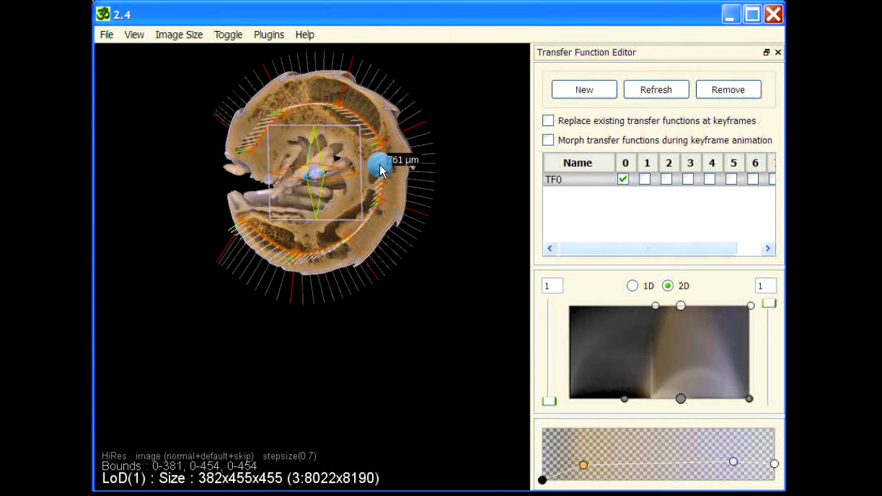
pyautogui.press('space')
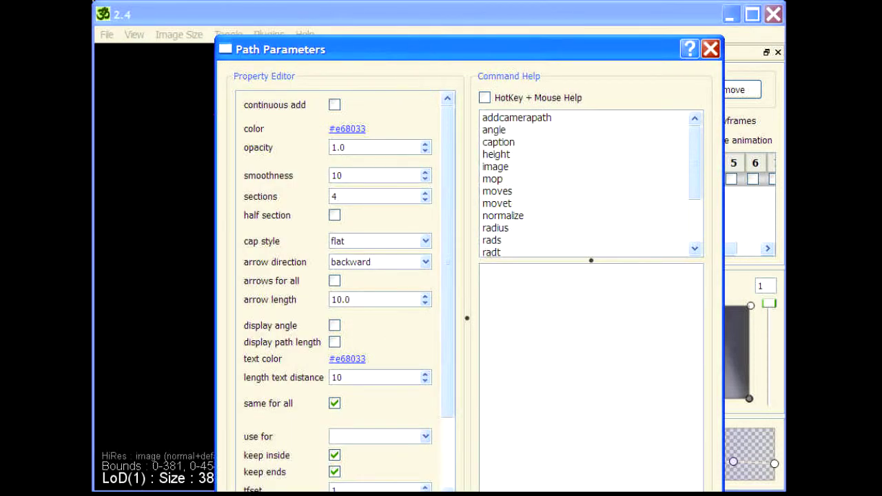
pyautogui.moveTo(427, 49); pyautogui.dragTo(419, 0)
pyautogui.moveTo(439, 318); pyautogui.dragTo(444, 407)
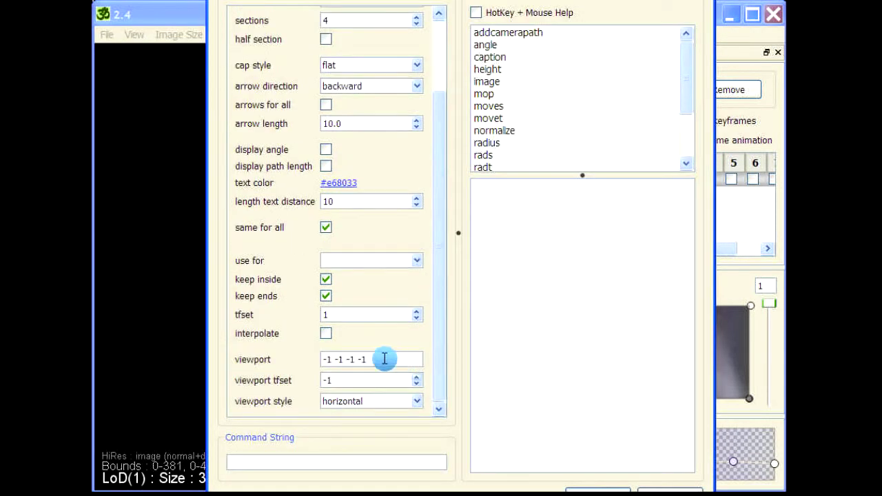
pyautogui.moveTo(385, 359); pyautogui.dragTo(280, 355)
pyautogui.write('0 0 1 0.5')
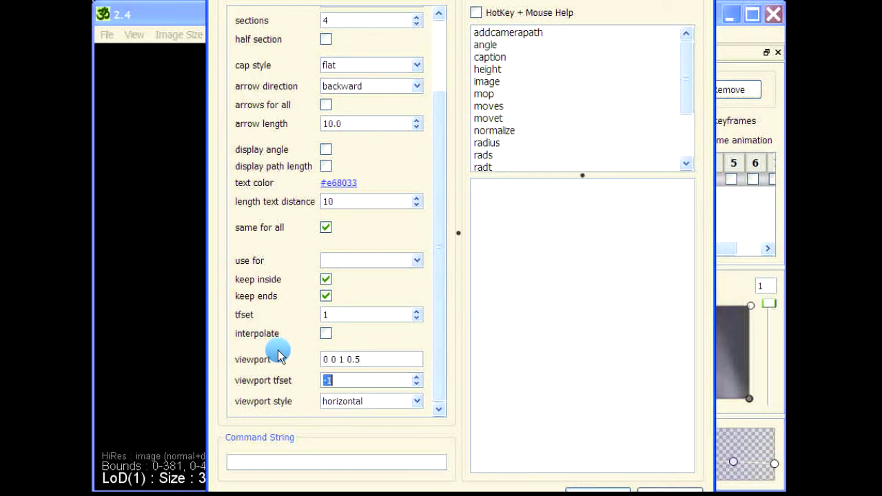
pyautogui.press('Return')
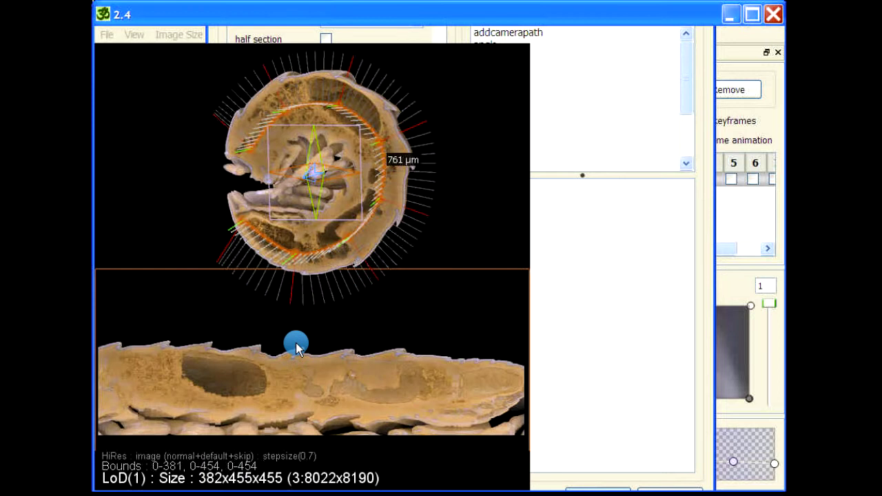
# Shrink the specimen to fit above the slice and move the Transfer Function Editor out of the main window
pyautogui.moveTo(479, 195); pyautogui.dragTo(441, 228)
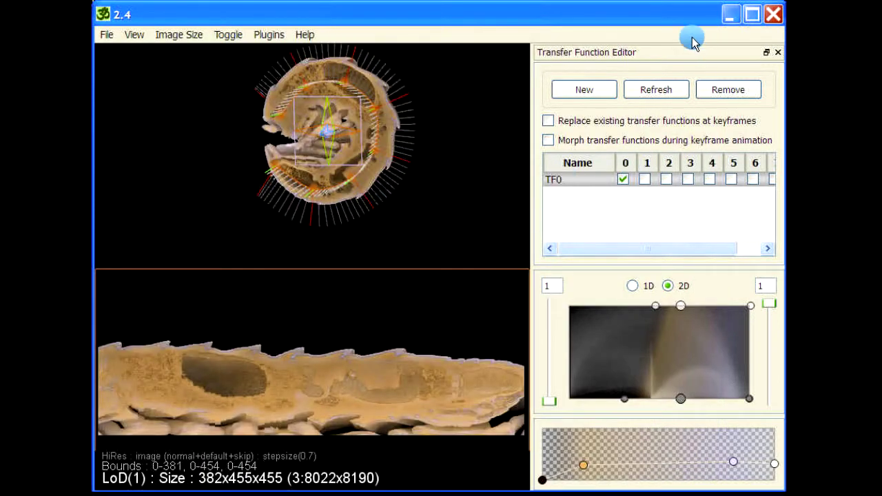
pyautogui.moveTo(715, 54); pyautogui.dragTo(881, 64)
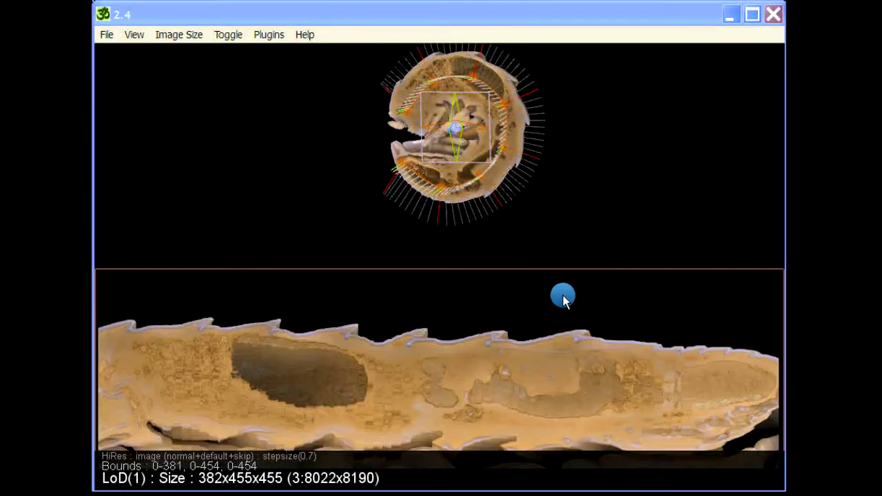
# Turn the straightened slice to the perpendicular plane and widen its cross-section until both serrated shell edges fit in the viewport
pyautogui.click(731, 325)
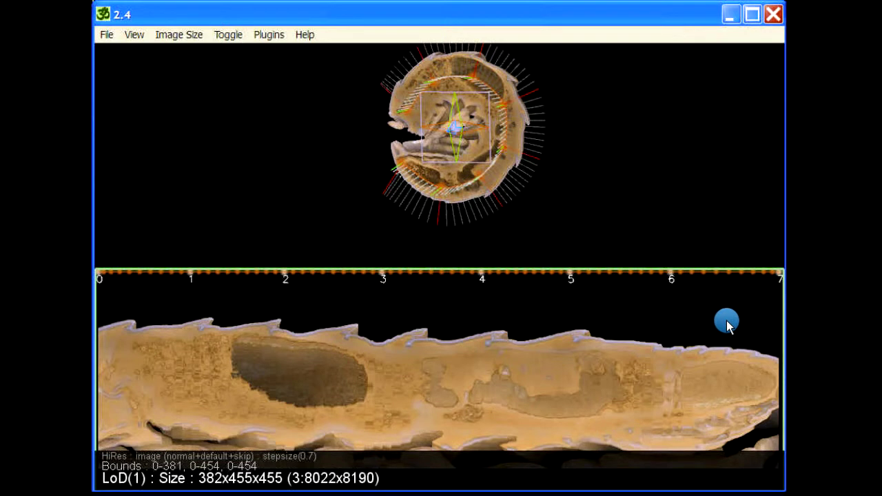
pyautogui.moveTo(722, 319); pyautogui.dragTo(371, 339)
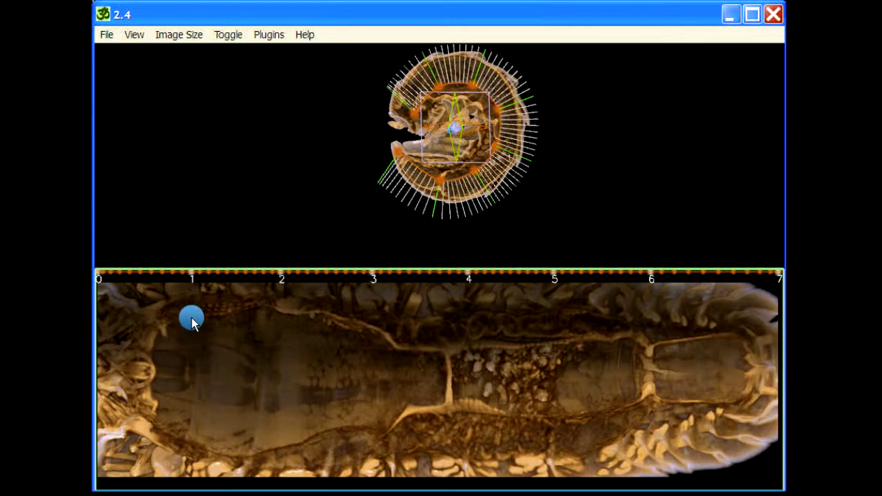
pyautogui.scroll(-3, 134, 319)
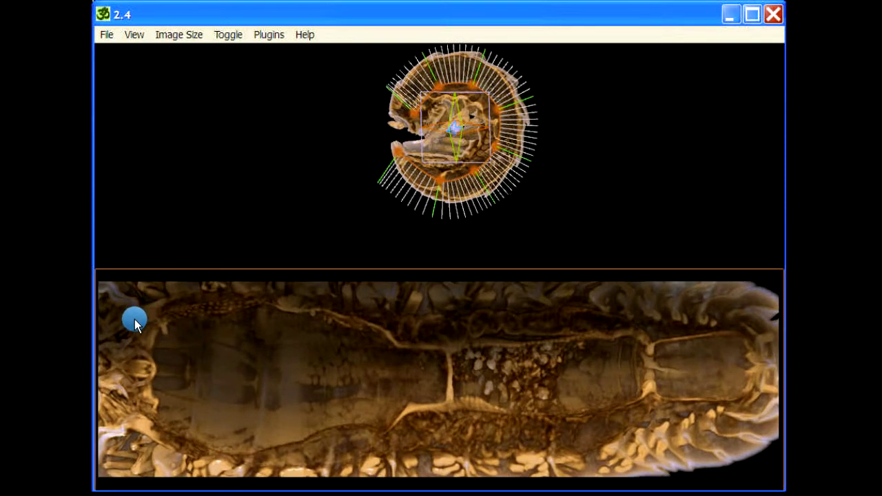
pyautogui.scroll(-3, 134, 319)
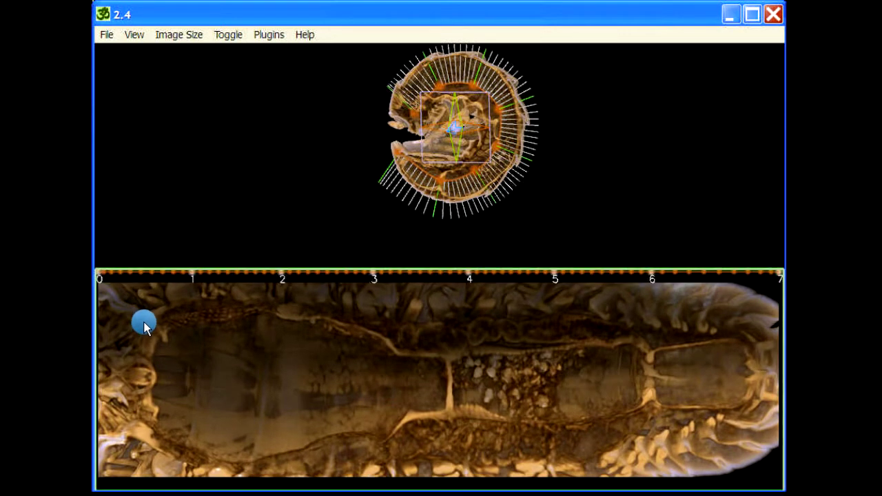
pyautogui.scroll(2, 144, 318)
pyautogui.scroll(2, 146, 306)
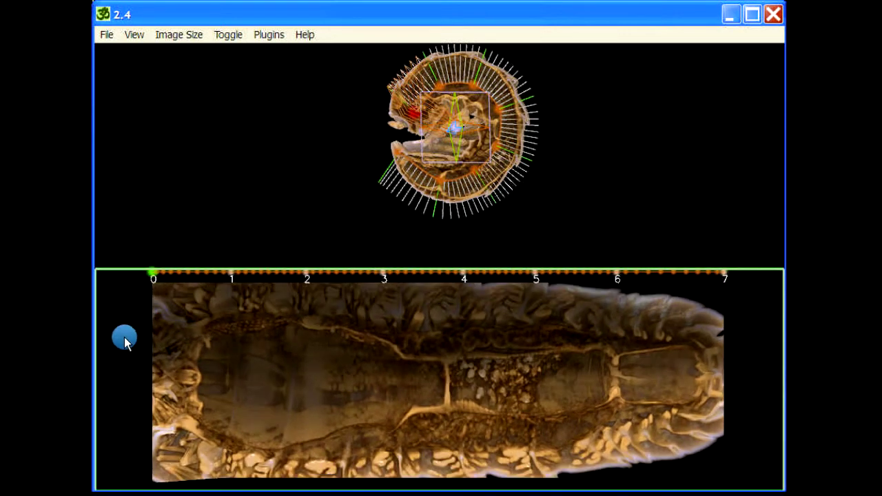
pyautogui.click(120, 350)
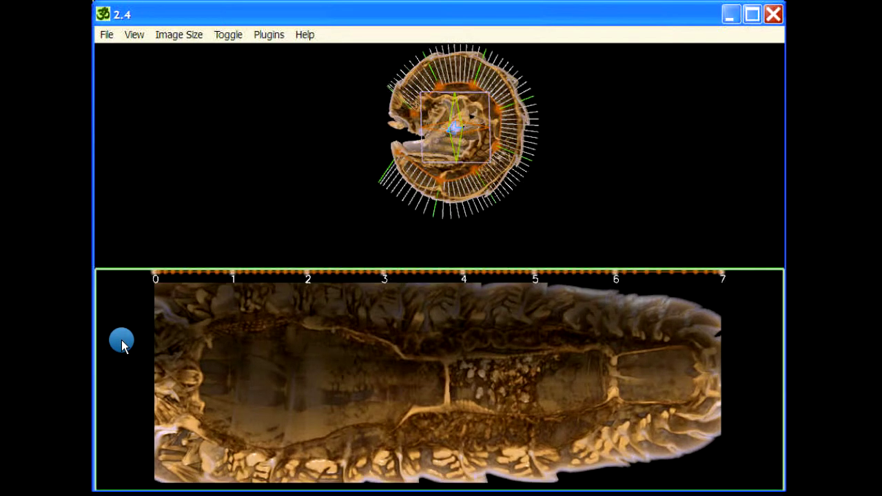
pyautogui.click(122, 333)
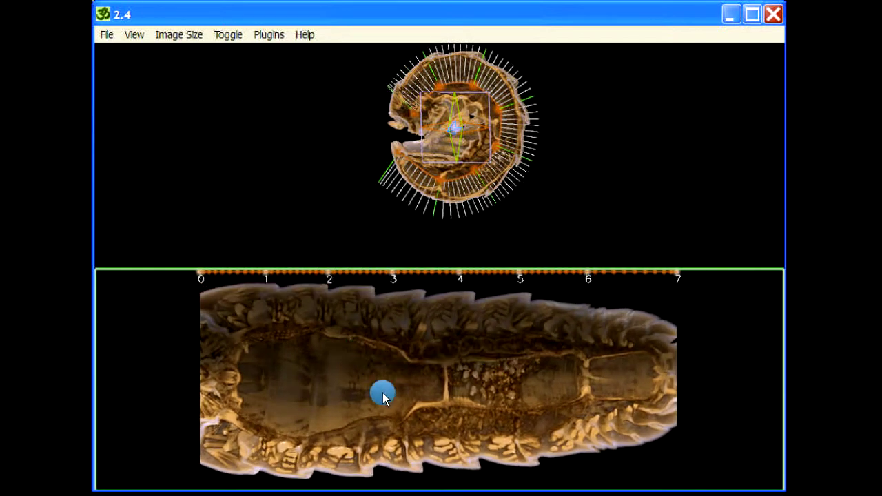
# Extend the first and last path points past the specimen's head and tail to lengthen the straightened slice
pyautogui.click(679, 317)
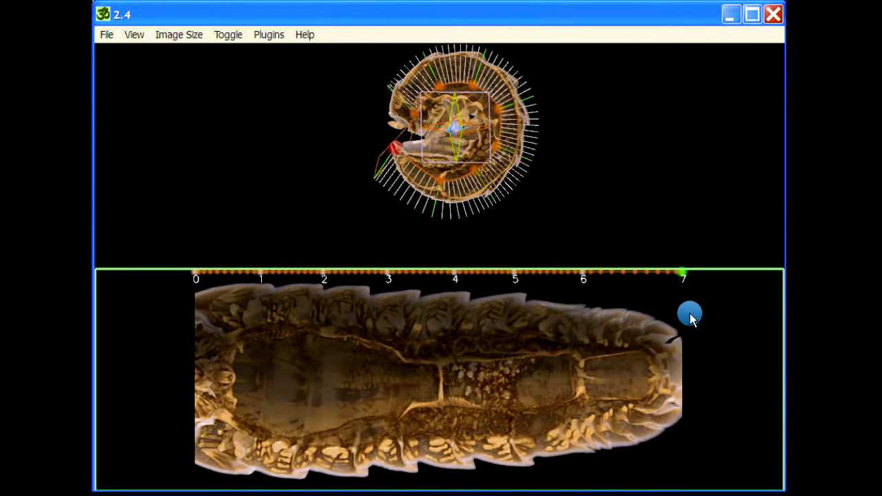
pyautogui.click(197, 295)
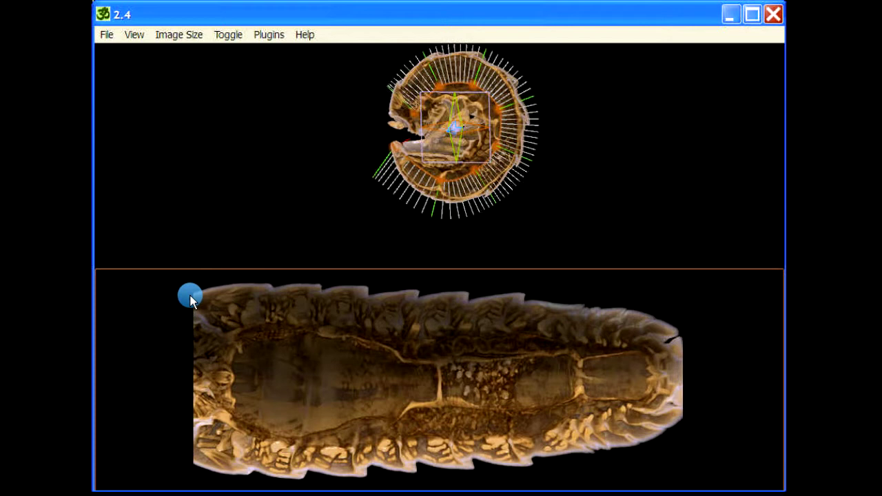
pyautogui.moveTo(188, 295); pyautogui.dragTo(149, 298)
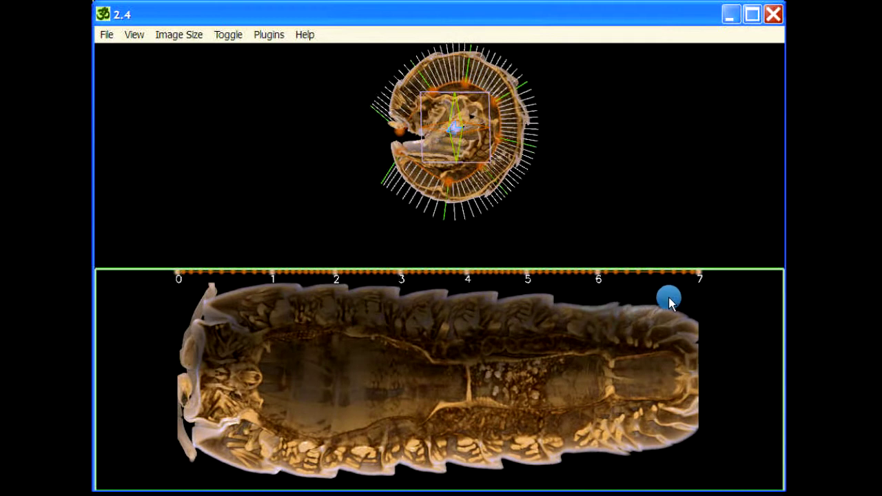
pyautogui.moveTo(694, 301); pyautogui.dragTo(712, 299)
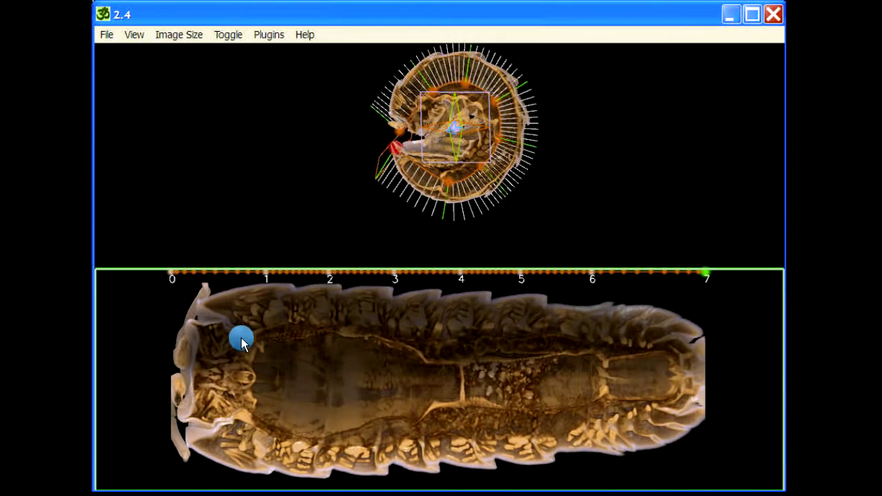
# Adjust the path's cross-sections at the head-end points 0 and 1 to even out the head in the straightened slice
pyautogui.click(172, 309)
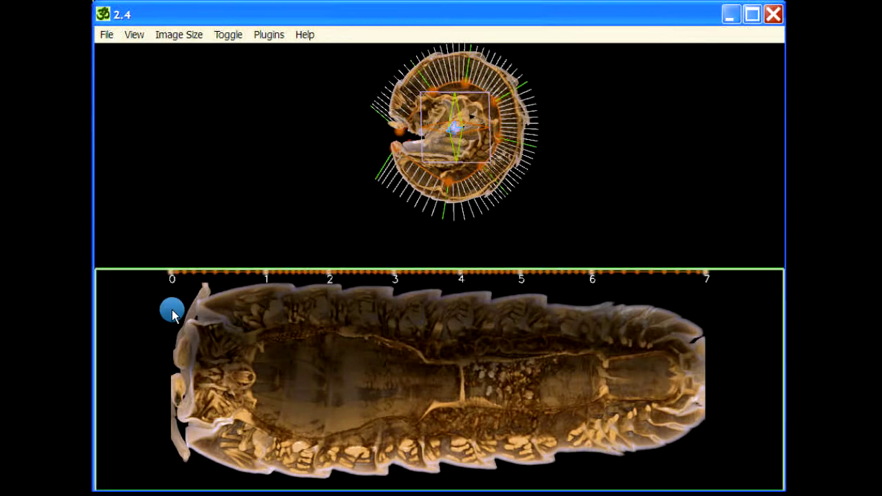
pyautogui.click(172, 312)
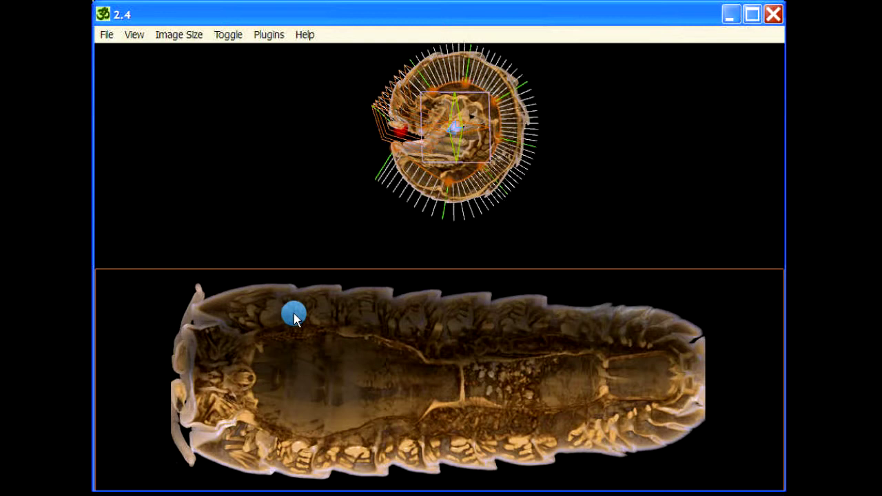
pyautogui.click(273, 303)
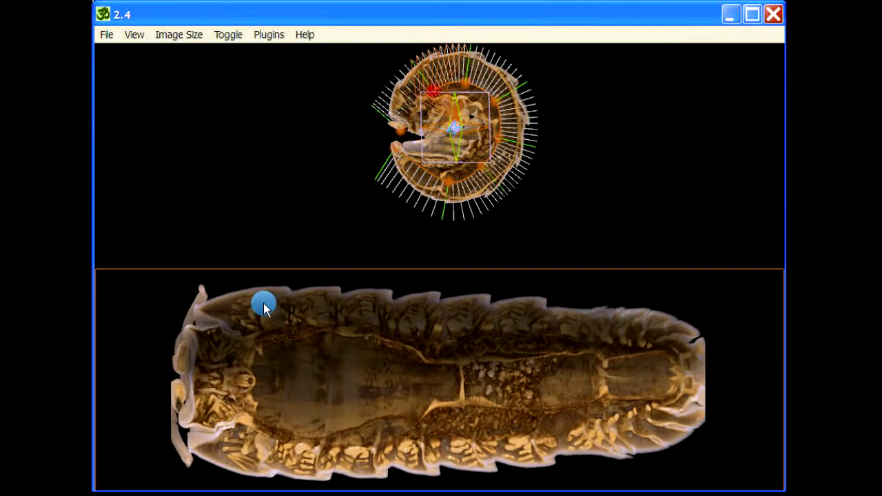
pyautogui.click(181, 307)
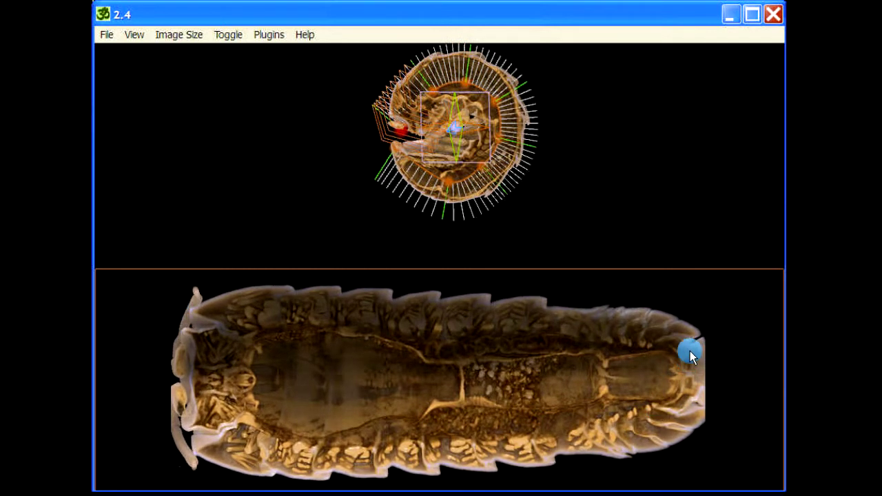
pyautogui.click(706, 322)
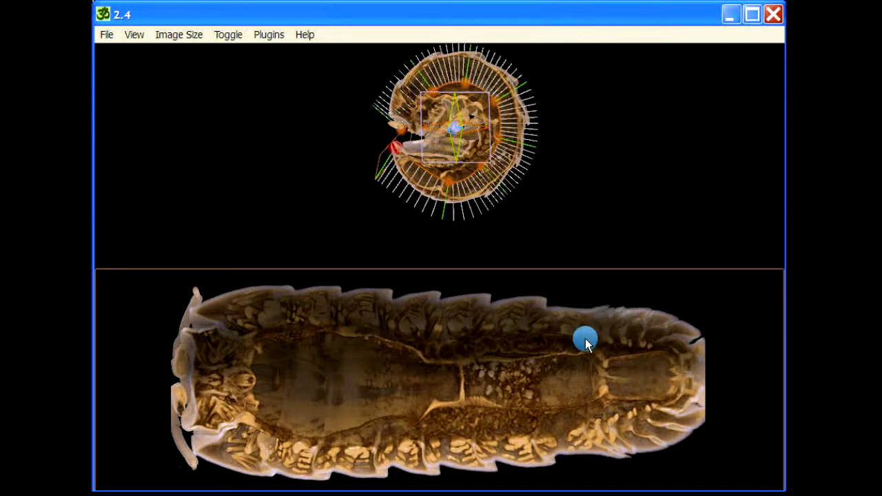
pyautogui.click(412, 339)
pyautogui.click(303, 370)
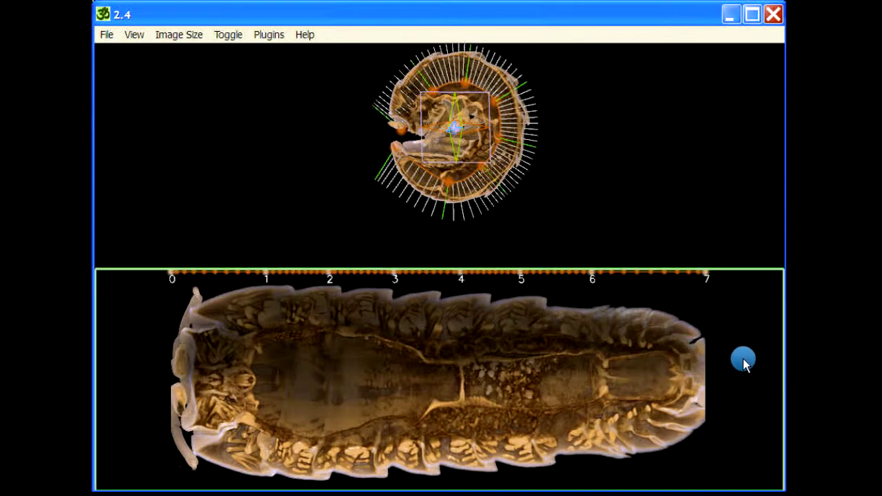
# Shift the whole path inward to slice through deeper anatomy, and move it back outward to the full-length body layer
pyautogui.moveTo(744, 361); pyautogui.dragTo(743, 348)
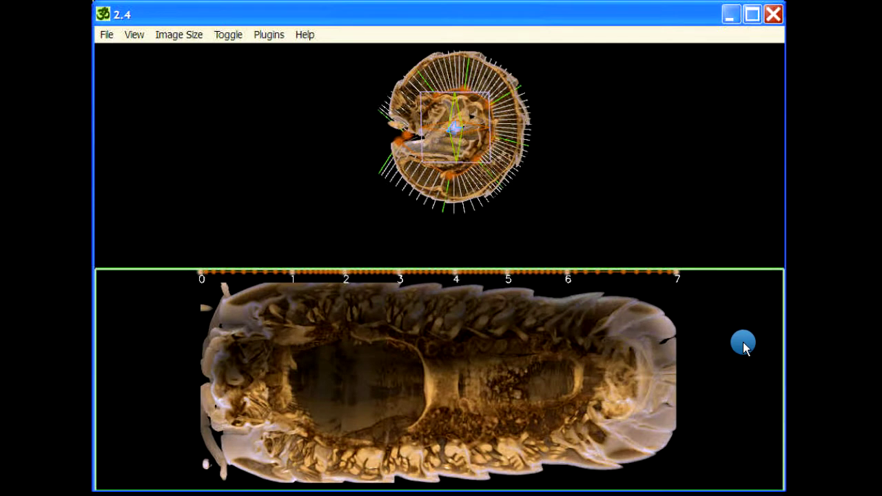
pyautogui.scroll(1, 744, 345)
pyautogui.moveTo(486, 105)
pyautogui.mouseDown()
pyautogui.moveTo(496, 122)
pyautogui.moveTo(531, 103)
pyautogui.moveTo(451, 51)
pyautogui.moveTo(528, 94)
pyautogui.mouseUp()
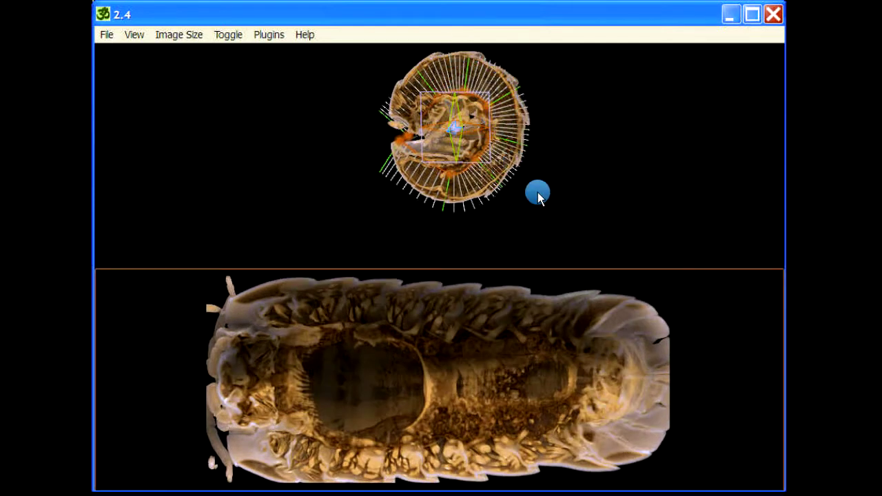
pyautogui.moveTo(754, 360); pyautogui.dragTo(736, 351)
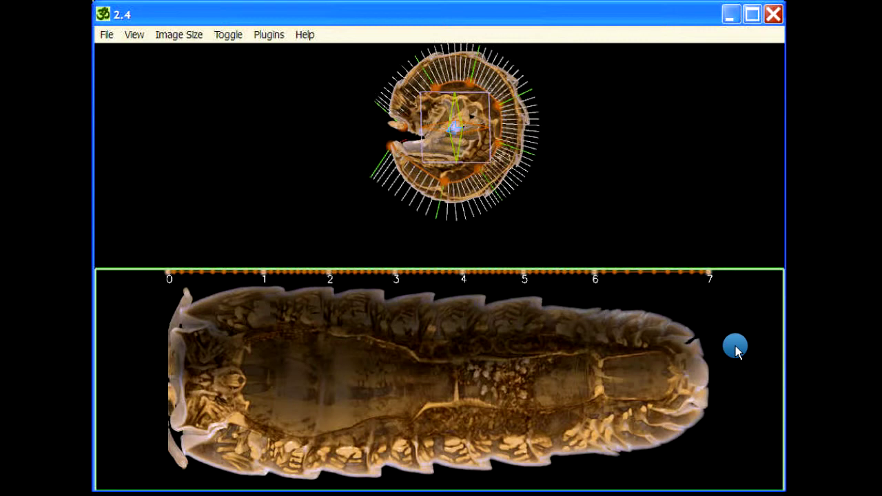
pyautogui.moveTo(736, 351)
pyautogui.mouseDown()
pyautogui.moveTo(712, 321)
pyautogui.moveTo(726, 323)
pyautogui.mouseUp()
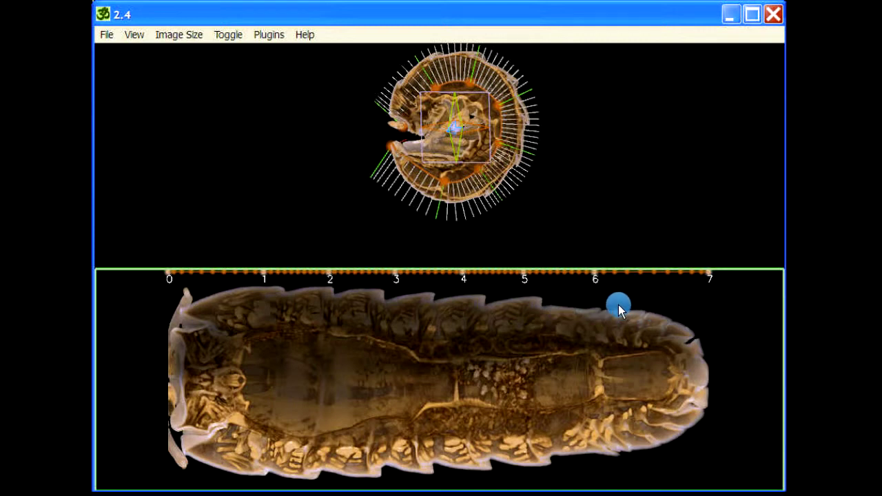
pyautogui.press('space')
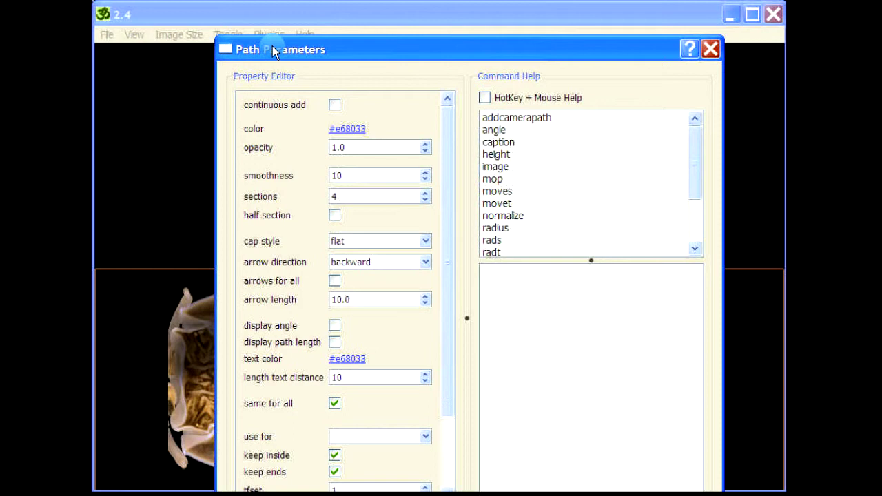
pyautogui.click(711, 50)
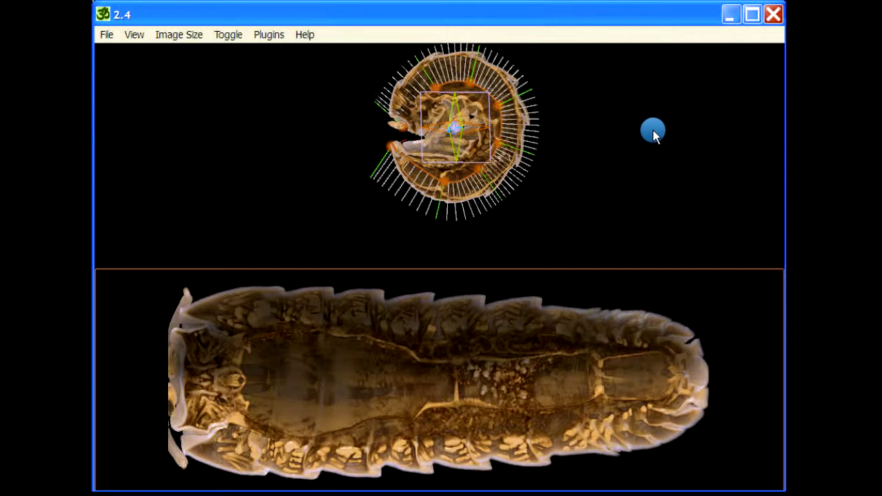
pyautogui.press('space')
pyautogui.click(710, 215)
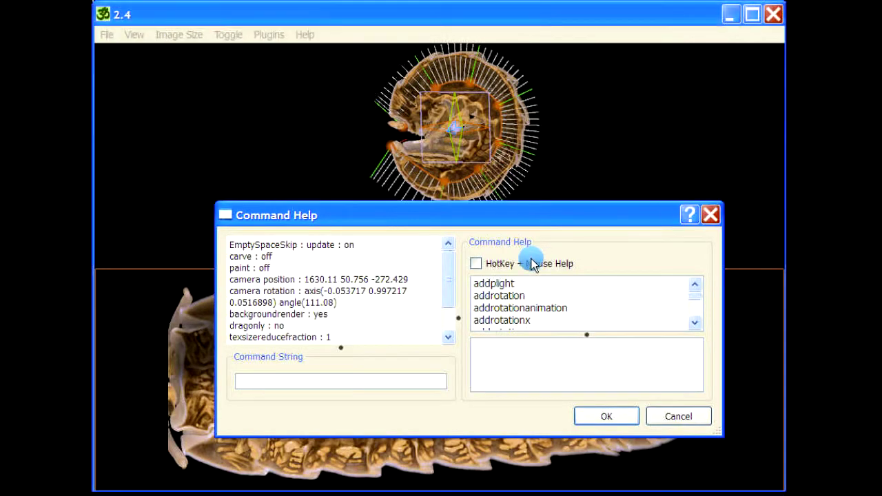
# Run the reslice command on the path with its default subsampling and tag options
pyautogui.press('space')
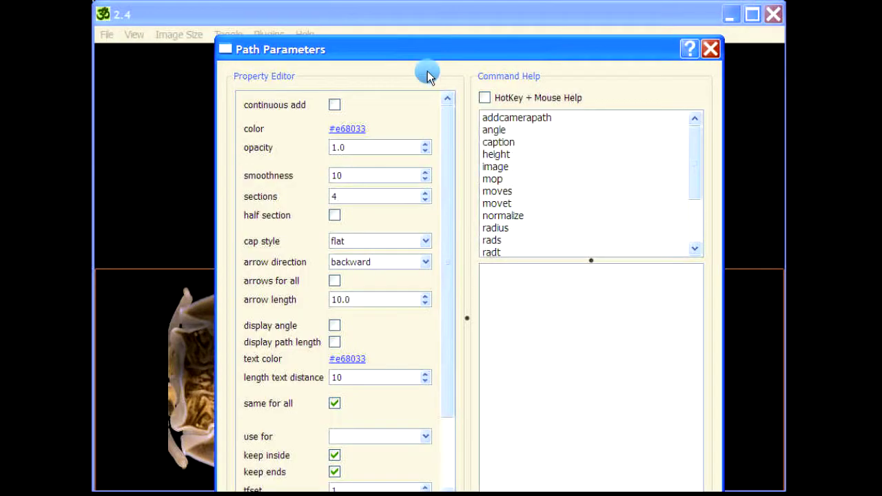
pyautogui.moveTo(369, 49); pyautogui.dragTo(369, 0)
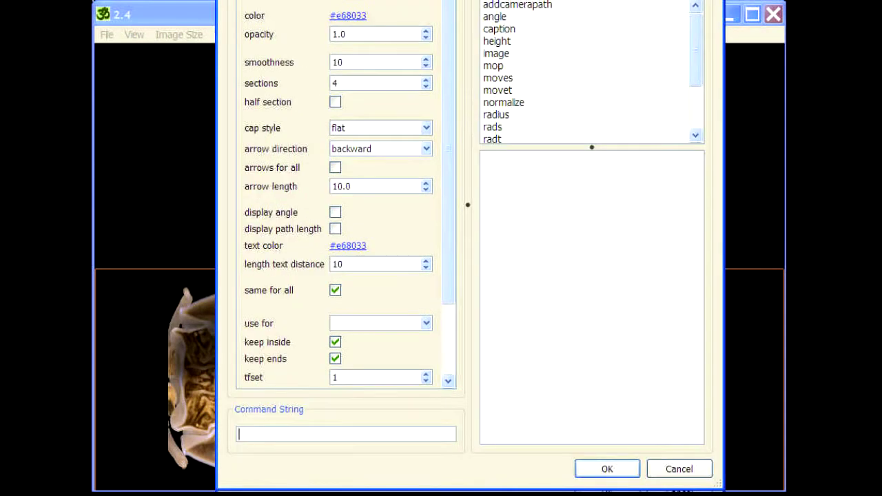
pyautogui.click(301, 432)
pyautogui.write('height')
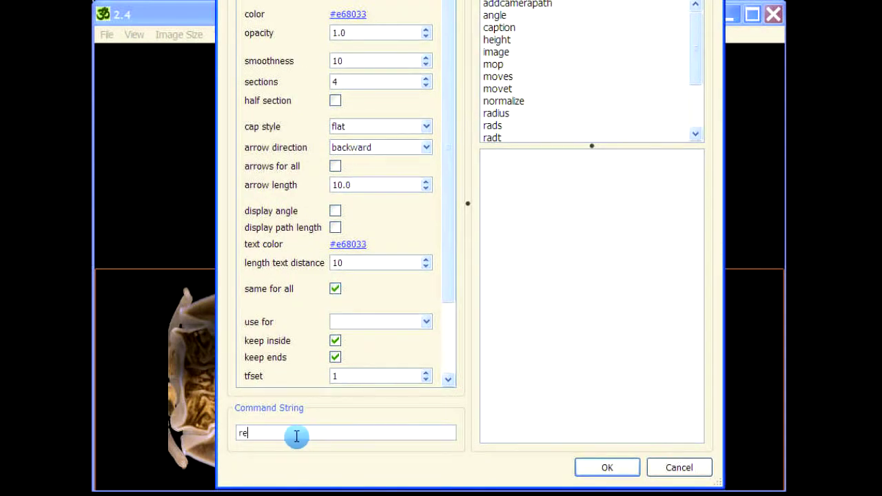
pyautogui.click(585, 113)
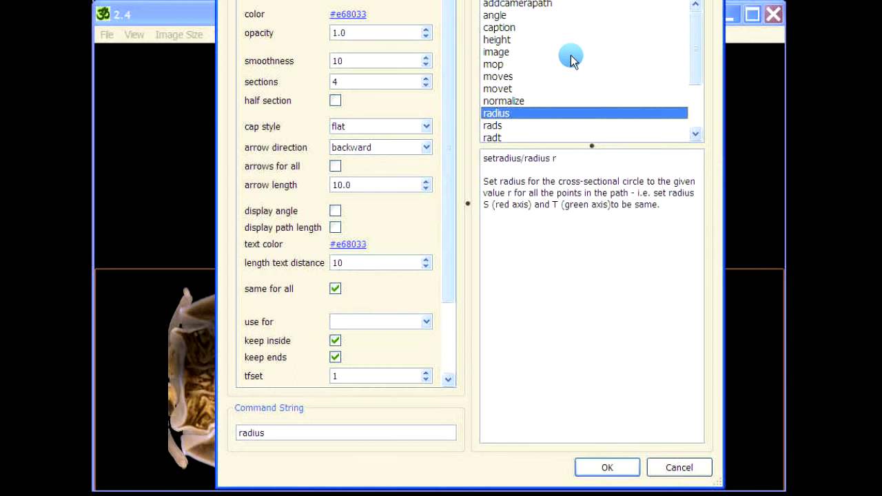
pyautogui.scroll(-2, 570, 60)
pyautogui.click(506, 79)
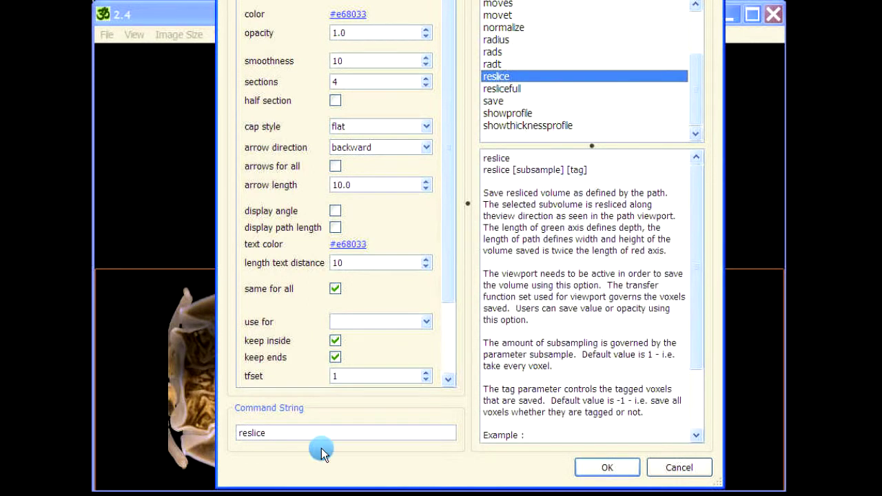
pyautogui.click(277, 432)
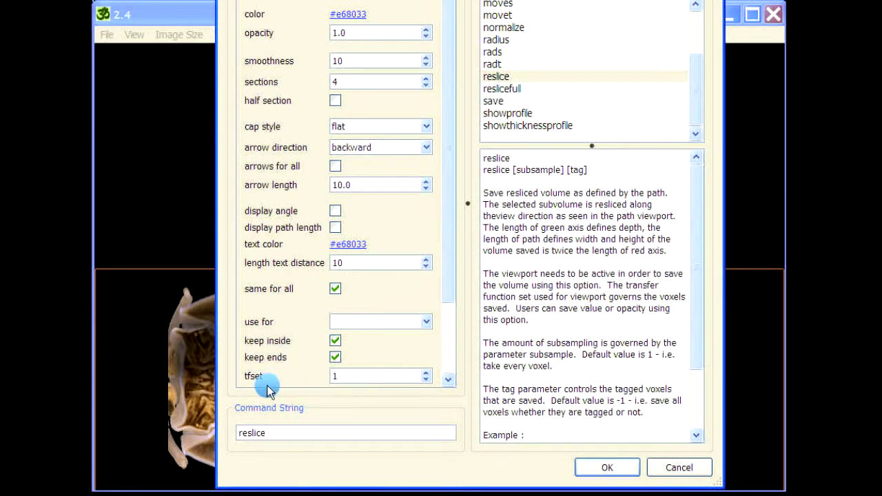
pyautogui.click(607, 466)
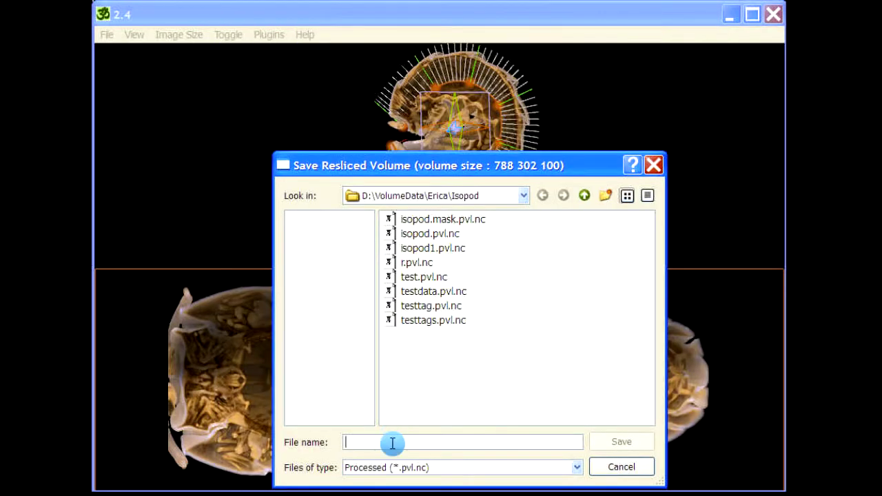
# Save the resliced volume as part1 in the Isopod folder, storing voxel value rather than opacity
pyautogui.write('part1')
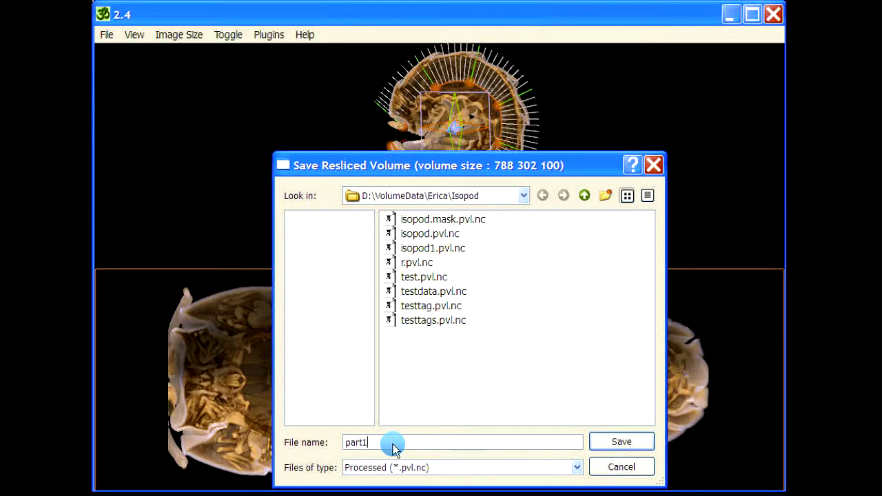
pyautogui.press('Return')
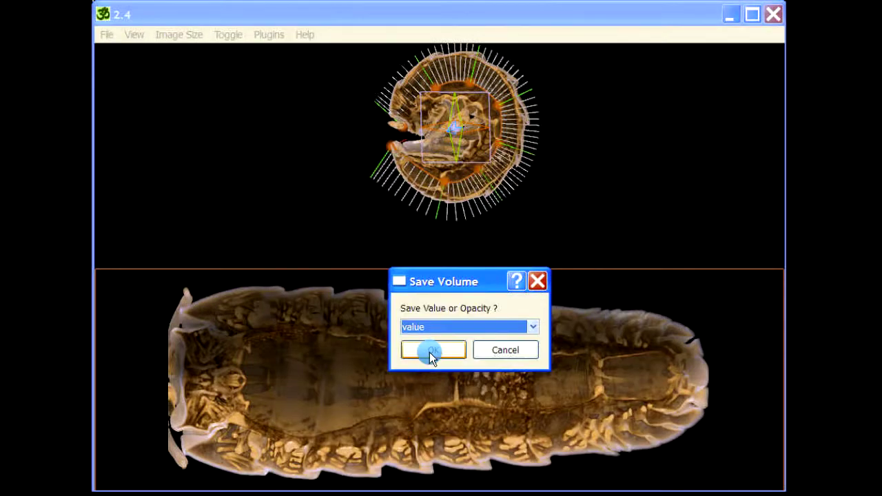
pyautogui.click(430, 353)
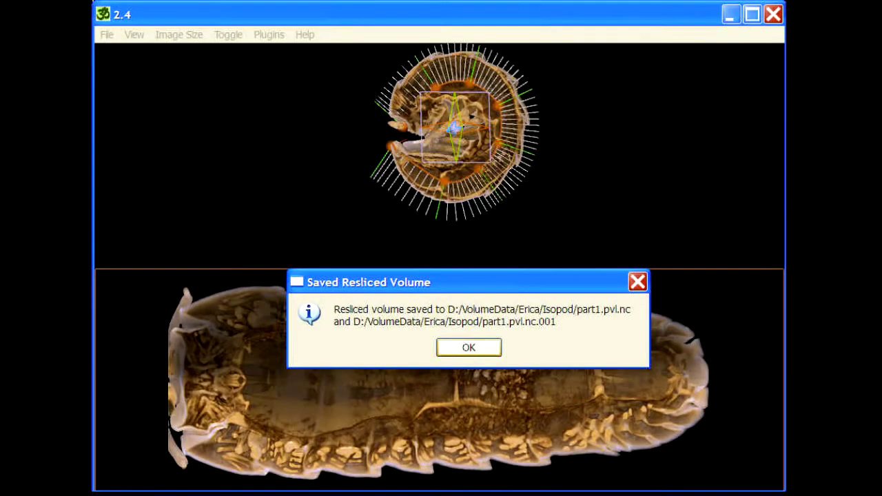
pyautogui.press('Return')
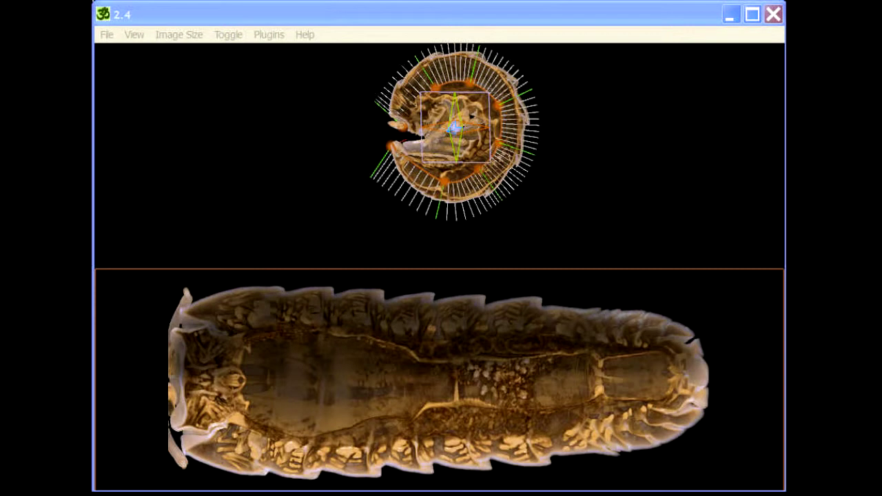
# Load the saved part1 volume into a second Drishti window and move the Transfer Function Editor clear of its view
pyautogui.moveTo(434, 128); pyautogui.dragTo(413, 37)
pyautogui.moveTo(472, 71); pyautogui.dragTo(675, 59)
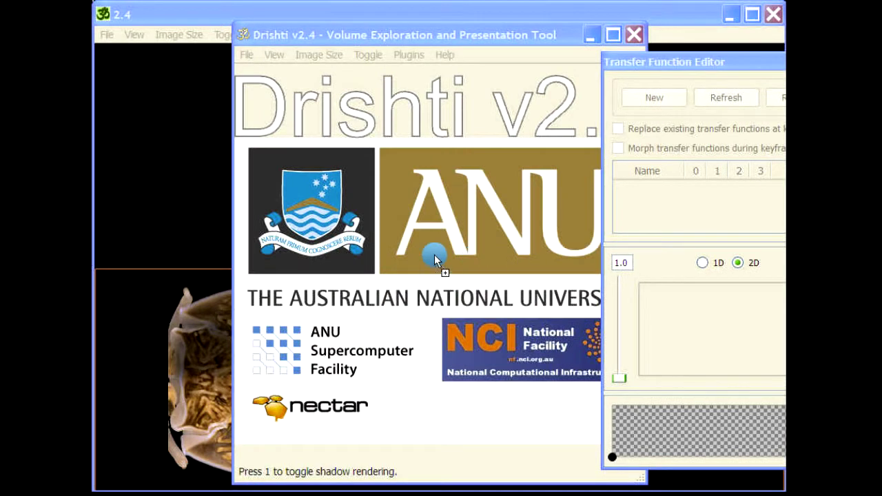
pyautogui.moveTo(435, 257); pyautogui.dragTo(462, 179)
pyautogui.moveTo(388, 35); pyautogui.dragTo(482, 23)
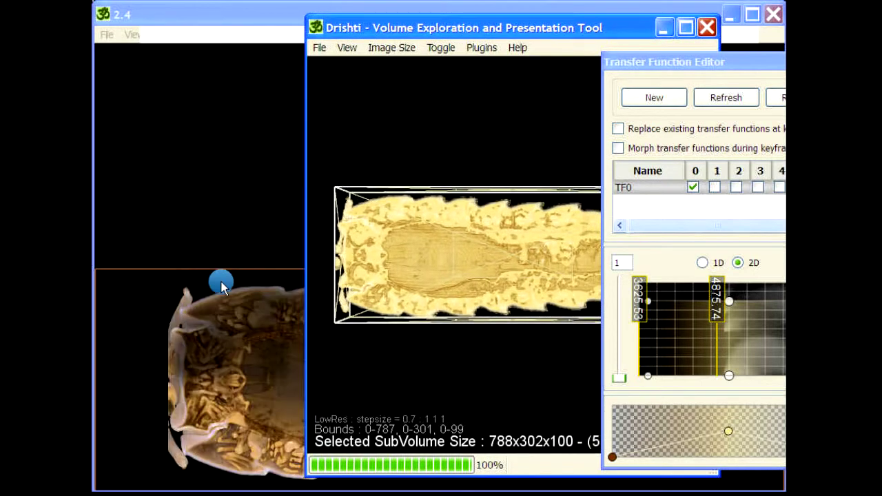
pyautogui.moveTo(661, 63); pyautogui.dragTo(714, 48)
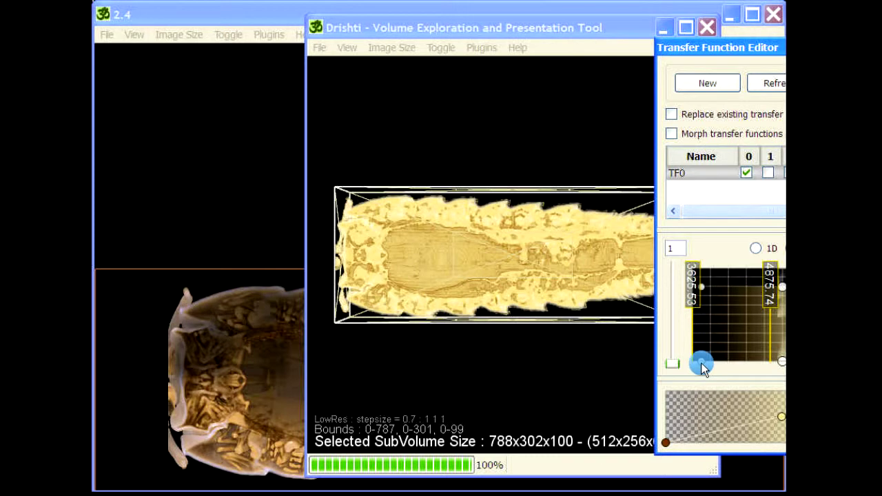
# Reshape TF0 in the 2D histogram to exclude low values and span the full upper range, raising the opacity at its high end
pyautogui.moveTo(702, 363); pyautogui.dragTo(767, 361)
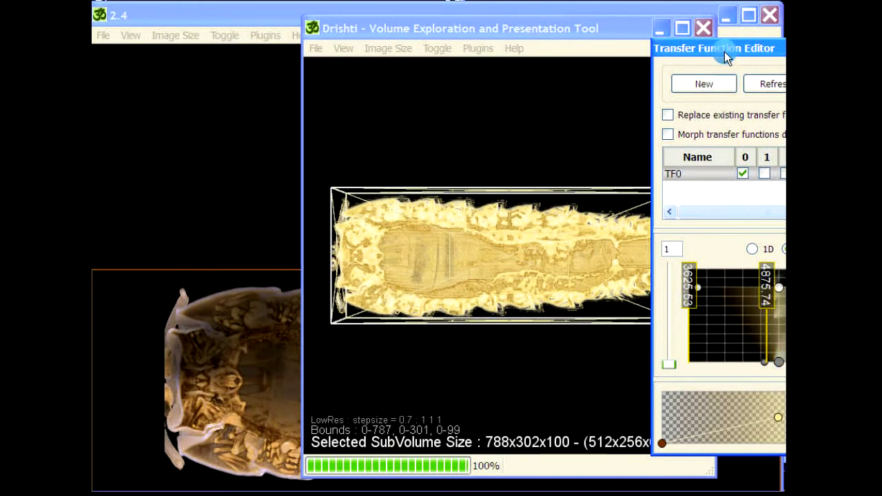
pyautogui.moveTo(725, 49); pyautogui.dragTo(559, 52)
pyautogui.moveTo(613, 292); pyautogui.dragTo(613, 266)
pyautogui.moveTo(532, 273); pyautogui.dragTo(604, 271)
pyautogui.moveTo(614, 364); pyautogui.dragTo(713, 364)
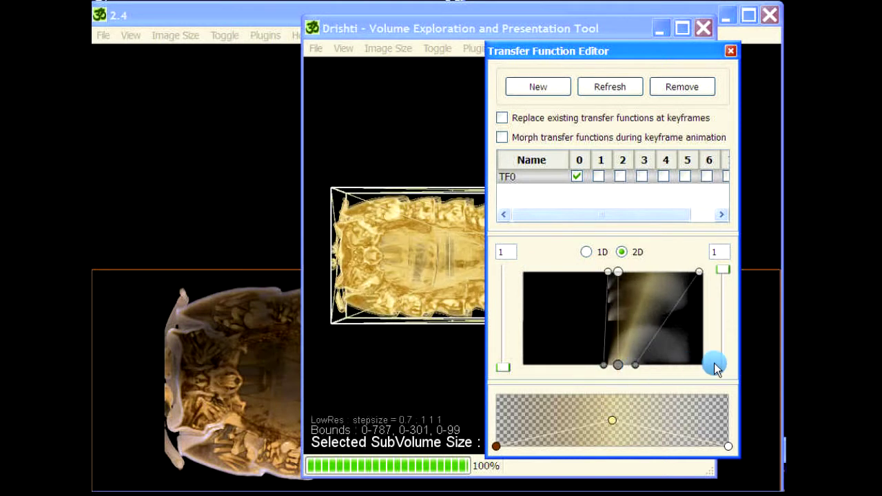
pyautogui.moveTo(729, 449); pyautogui.dragTo(729, 428)
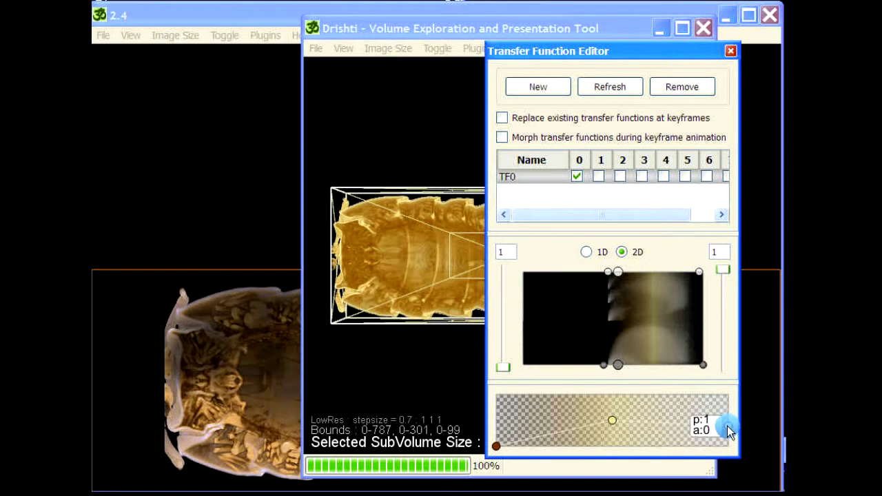
pyautogui.moveTo(699, 271); pyautogui.dragTo(708, 270)
pyautogui.click(616, 309)
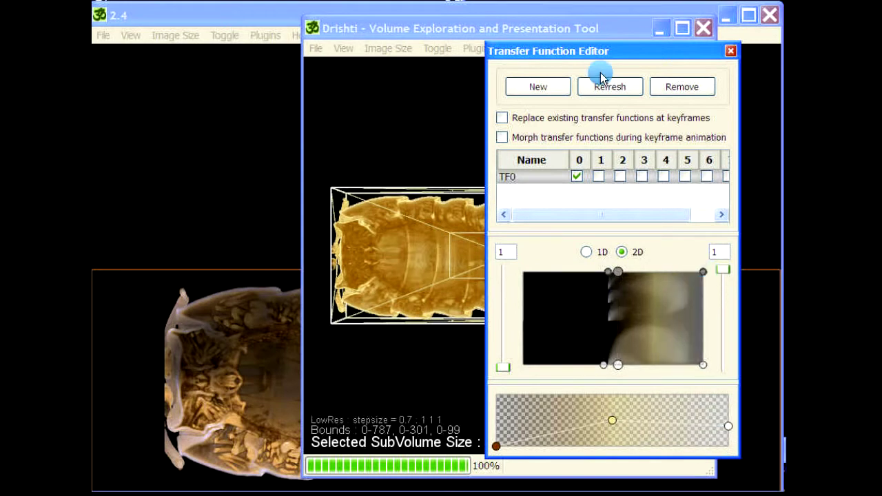
# Clear the Transfer Function Editor from the view and render the part1 volume in high resolution
pyautogui.moveTo(600, 55); pyautogui.dragTo(881, 61)
pyautogui.click(598, 139)
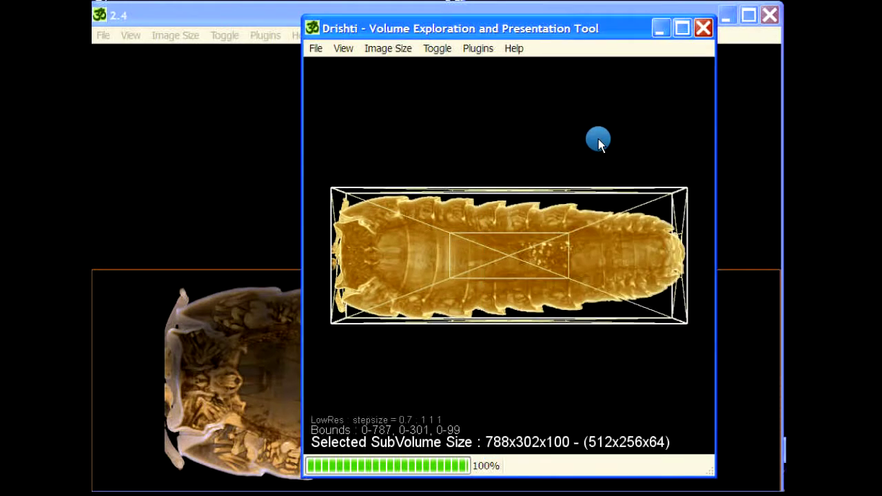
pyautogui.press('F2')
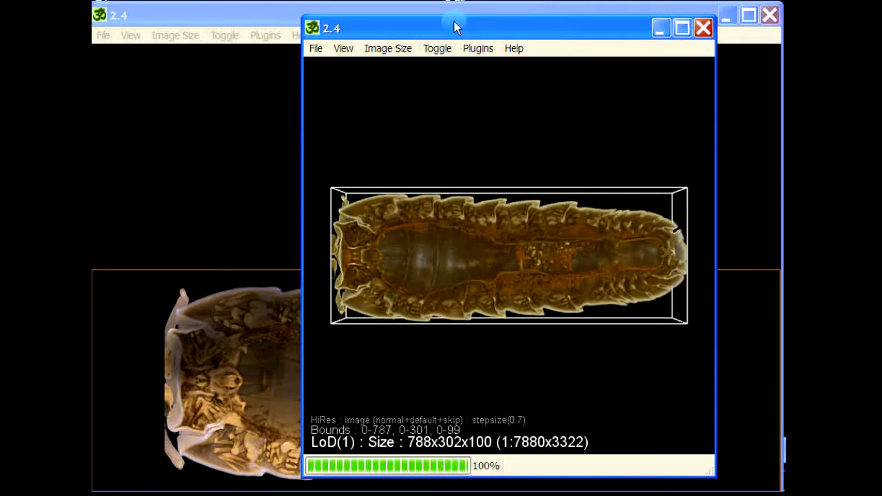
# Compare the rendered part1 volume with the straightened slice in the original window and examine it from different angles
pyautogui.moveTo(448, 23); pyautogui.dragTo(605, 29)
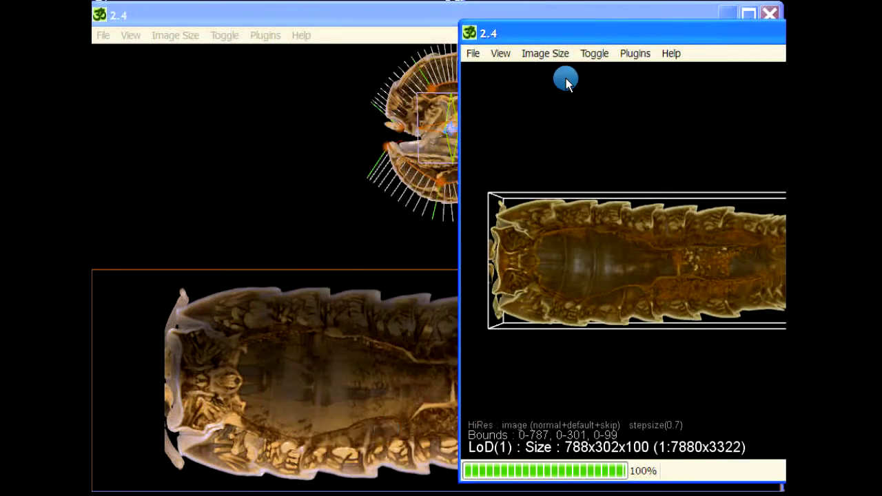
pyautogui.moveTo(741, 43); pyautogui.dragTo(420, 39)
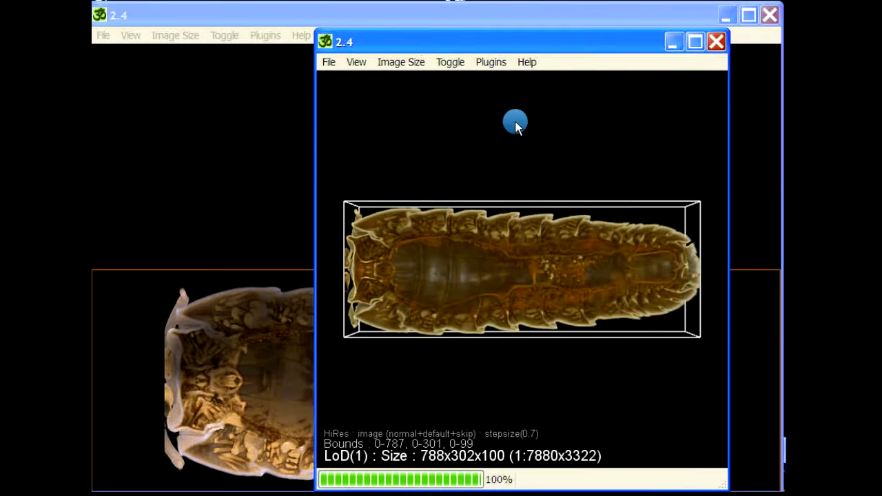
pyautogui.moveTo(481, 303); pyautogui.dragTo(554, 131)
pyautogui.scroll(4, 554, 131)
pyautogui.scroll(-8, 555, 131)
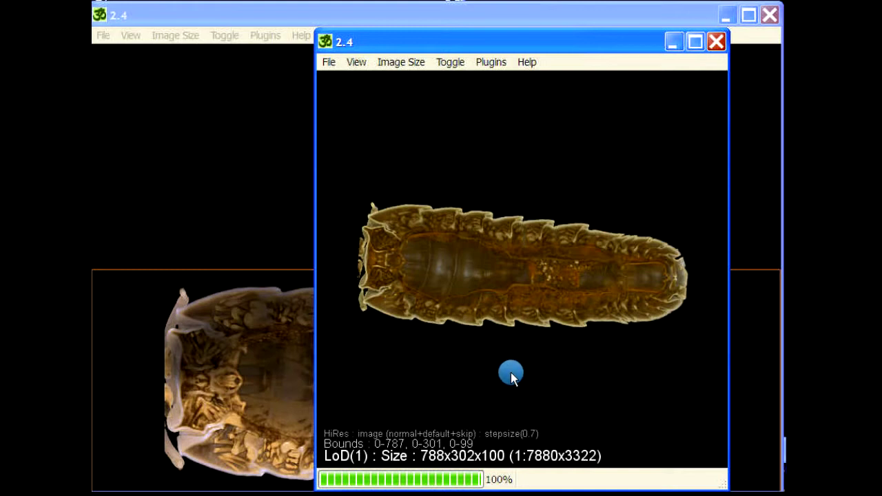
pyautogui.moveTo(550, 190)
pyautogui.mouseDown()
pyautogui.moveTo(560, 153)
pyautogui.moveTo(544, 184)
pyautogui.mouseUp()
pyautogui.moveTo(508, 223); pyautogui.dragTo(537, 414)
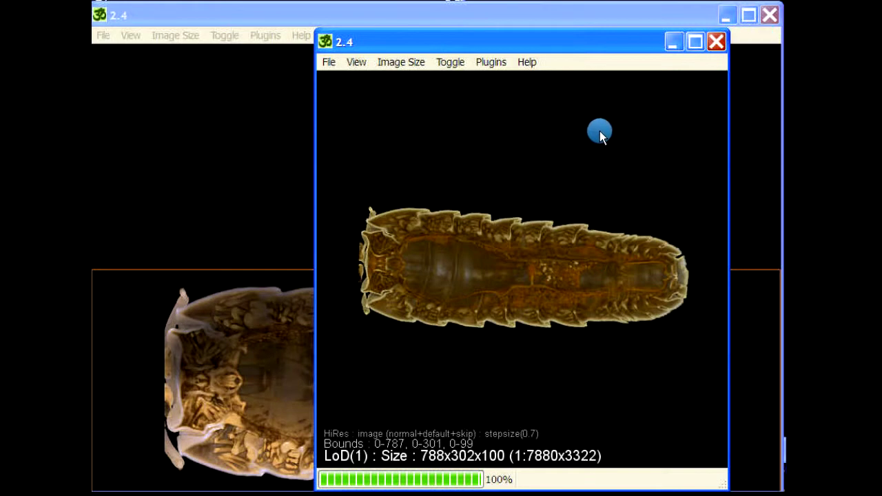
# Close the part1 window without saving its project and return to the original isopod window
pyautogui.click(719, 43)
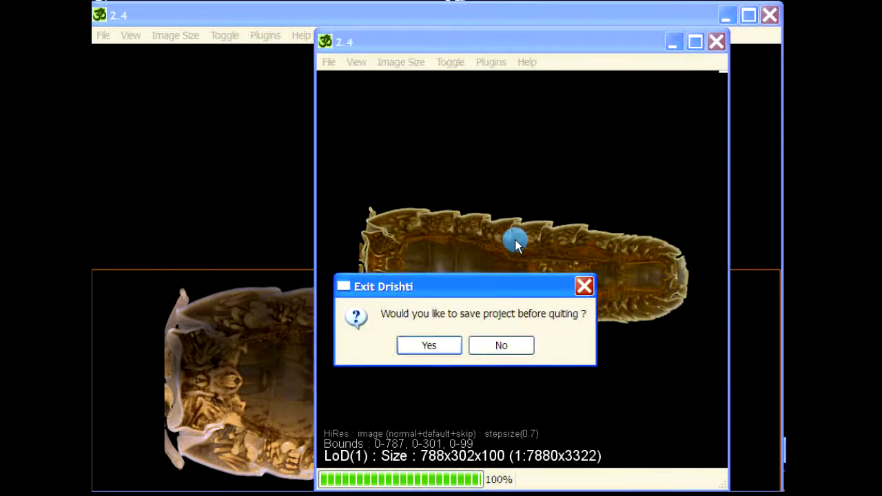
pyautogui.click(501, 345)
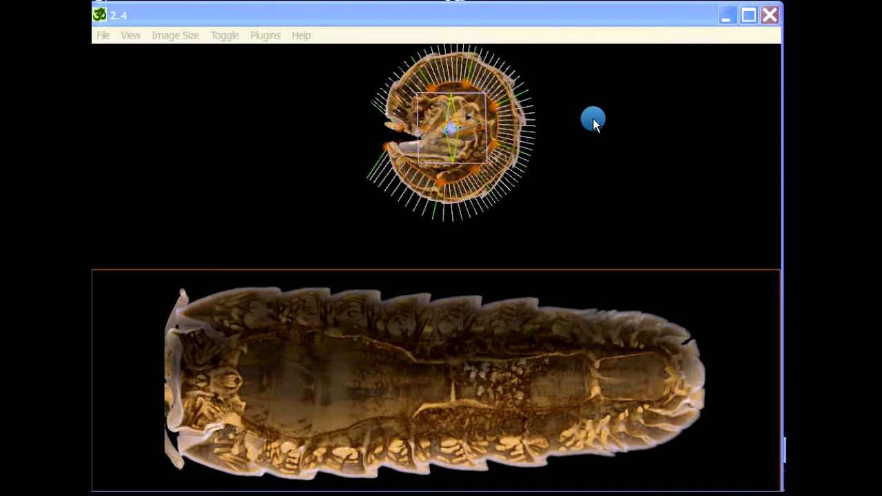
pyautogui.click(604, 14)
# Run the reslicefull command on the path with its default subsample and tag options
pyautogui.doubleClick(520, 368)
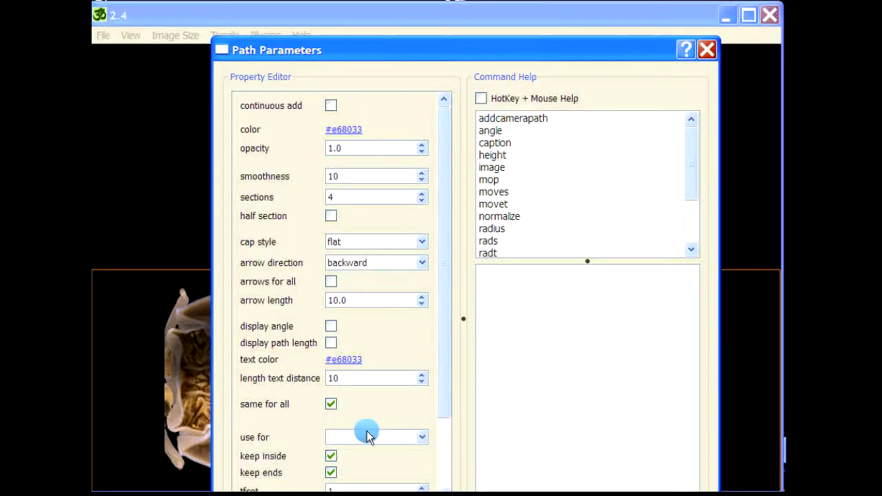
pyautogui.moveTo(410, 55); pyautogui.dragTo(410, 0)
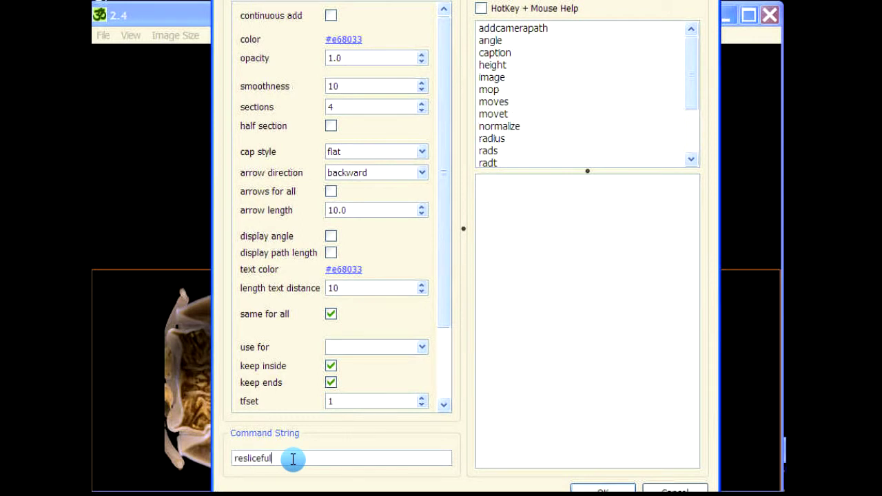
pyautogui.click(525, 139)
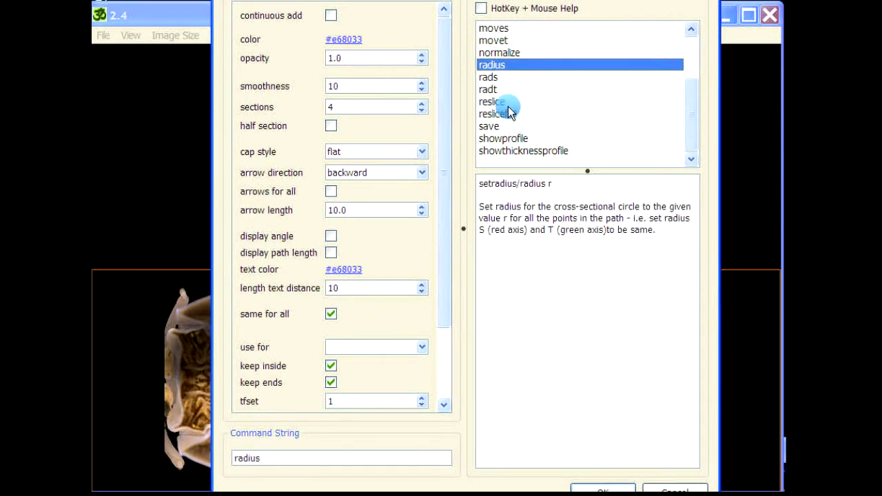
pyautogui.click(508, 105)
pyautogui.click(510, 114)
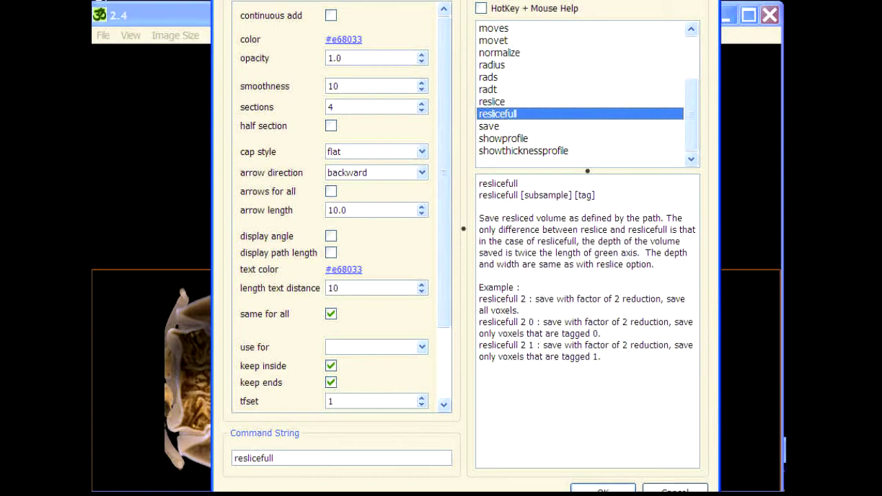
pyautogui.moveTo(351, 0); pyautogui.dragTo(649, 1)
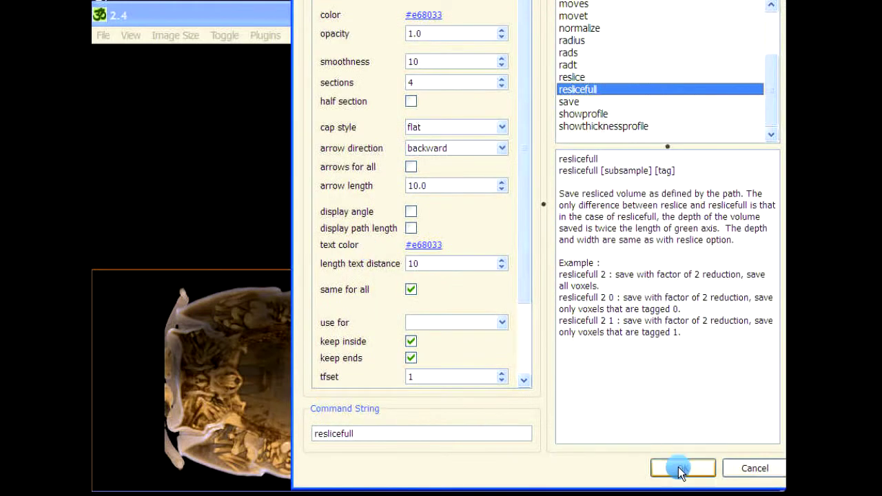
pyautogui.click(680, 468)
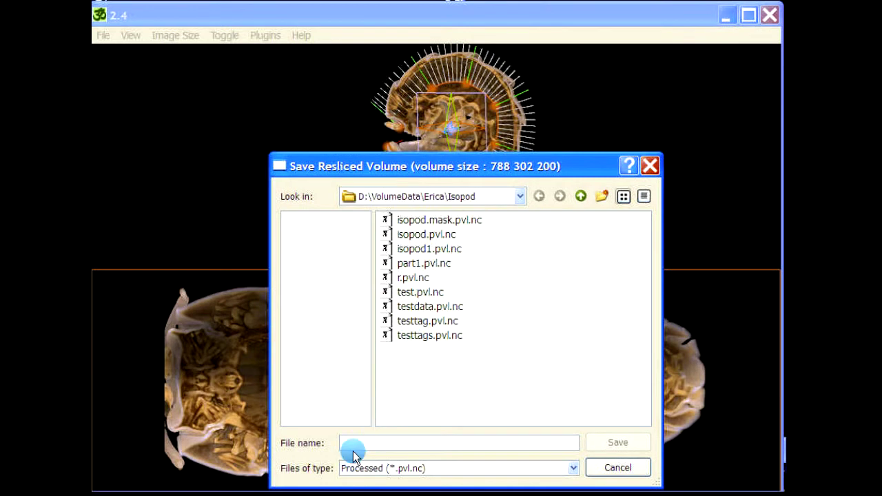
# Save the full resliced volume as part2.pvl.nc in the Isopod folder, storing value rather than opacity
pyautogui.click(414, 264)
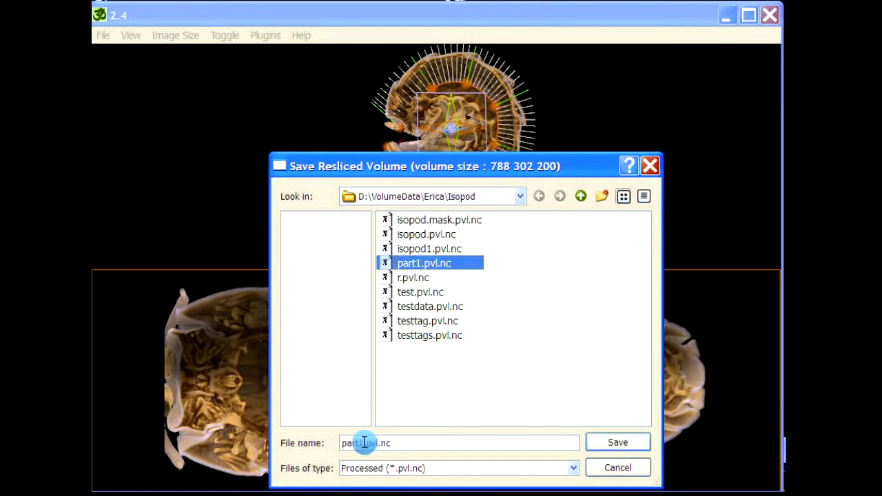
pyautogui.click(364, 443)
pyautogui.press('BackSpace')
pyautogui.write('2')
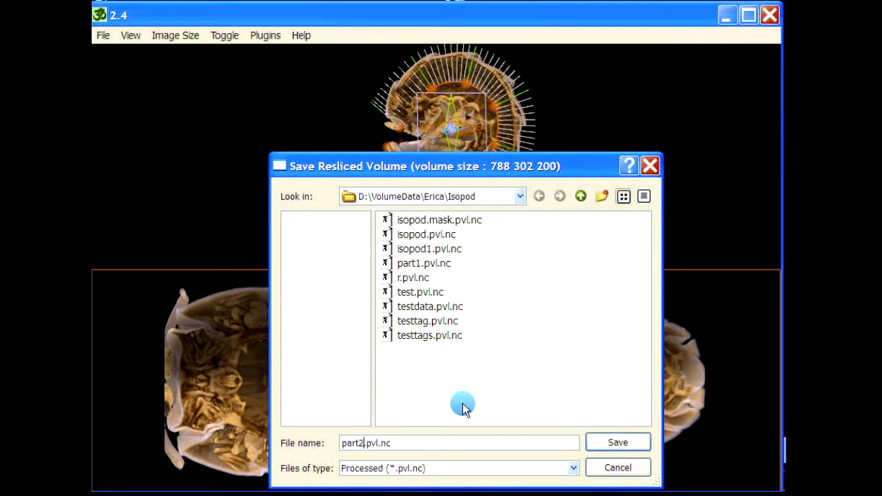
pyautogui.press('Return')
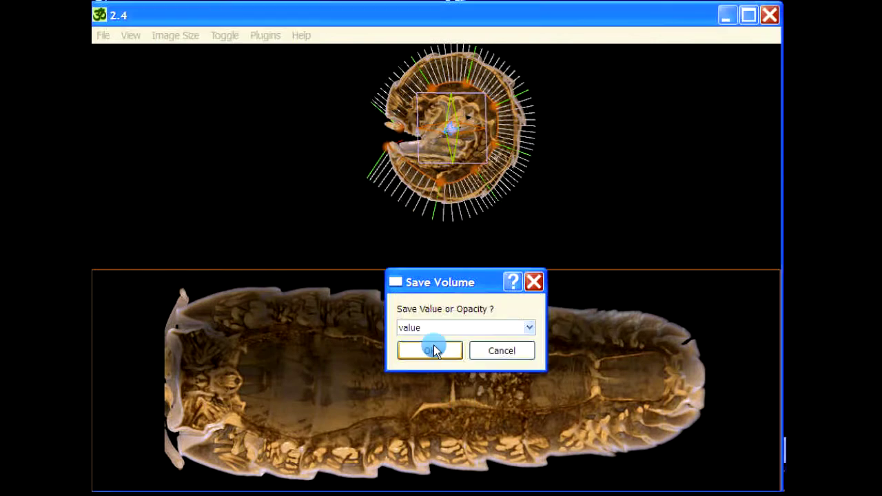
pyautogui.click(430, 351)
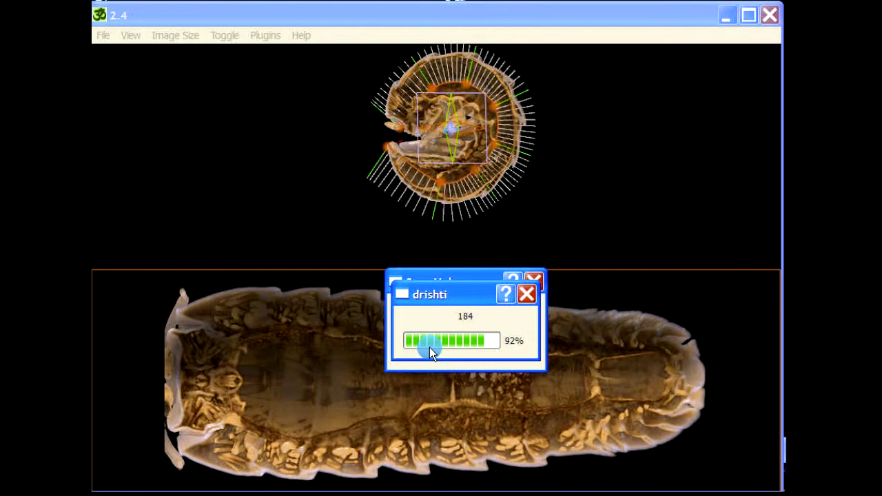
pyautogui.click(472, 347)
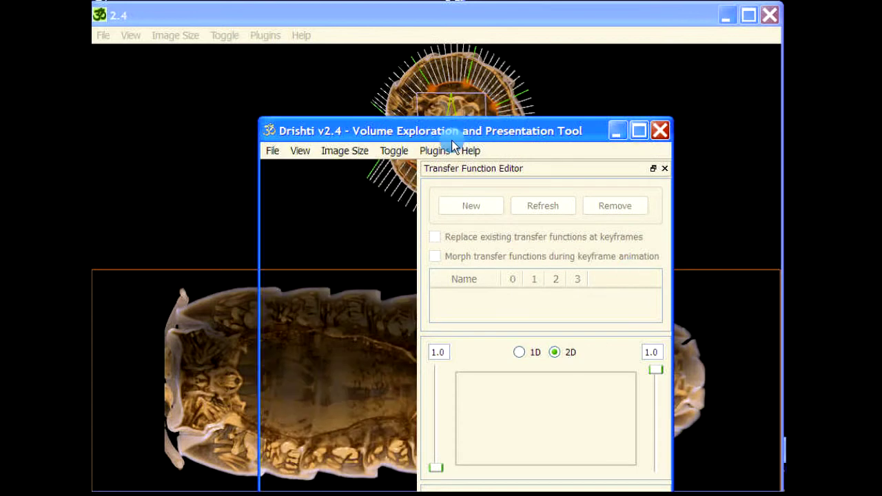
# Load the part2 volume into a new Drishti window with the Transfer Function Editor moved aside
pyautogui.moveTo(451, 138); pyautogui.dragTo(379, 14)
pyautogui.moveTo(404, 66); pyautogui.dragTo(712, 55)
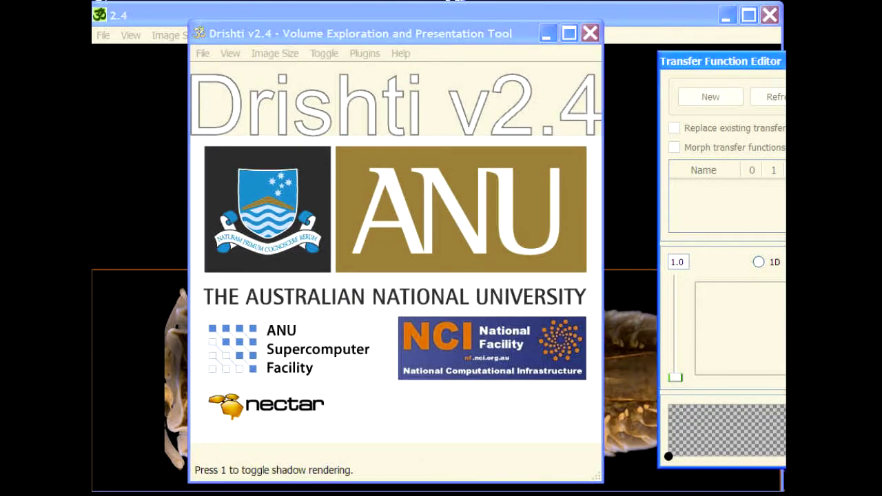
pyautogui.moveTo(376, 212); pyautogui.dragTo(376, 212)
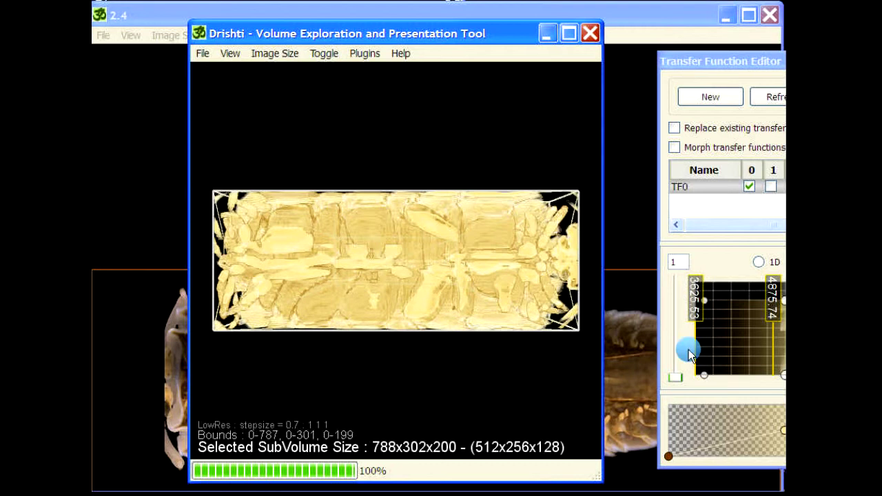
# Reshape part2's TF0 to exclude low values and cover the upper range, raise its high-end opacity, and render in high resolution
pyautogui.moveTo(705, 377); pyautogui.dragTo(780, 374)
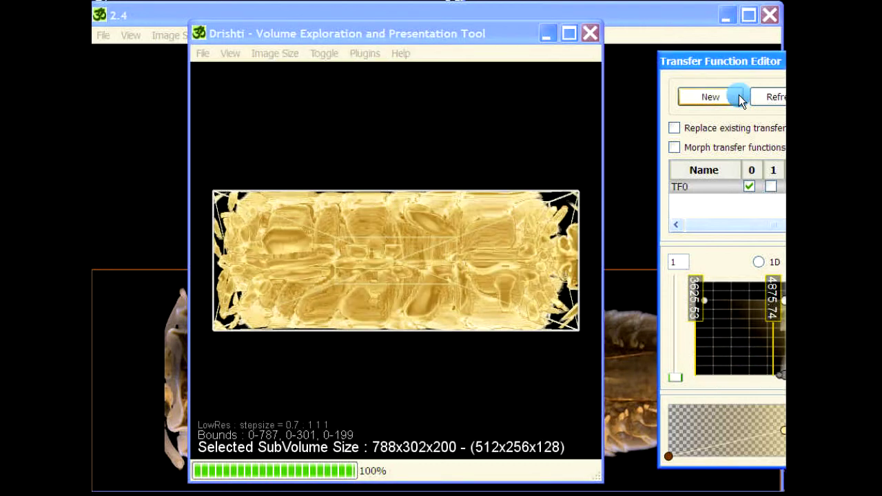
pyautogui.moveTo(738, 59); pyautogui.dragTo(528, 49)
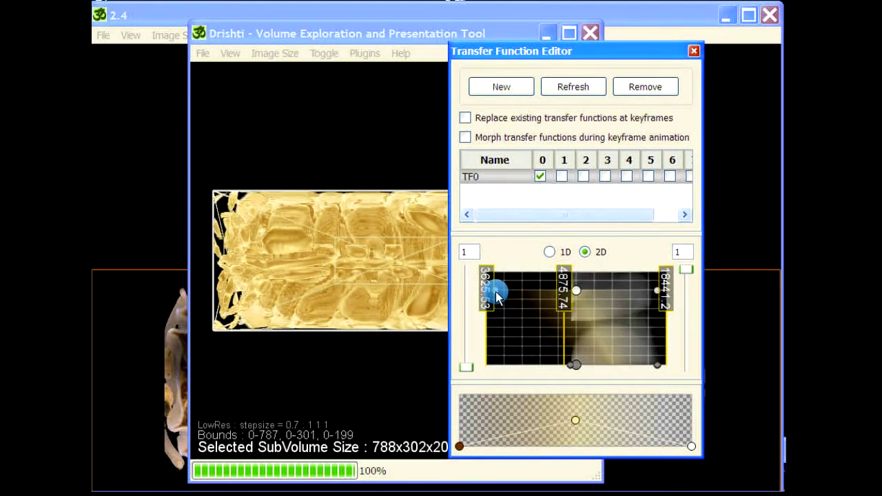
pyautogui.moveTo(495, 291); pyautogui.dragTo(570, 288)
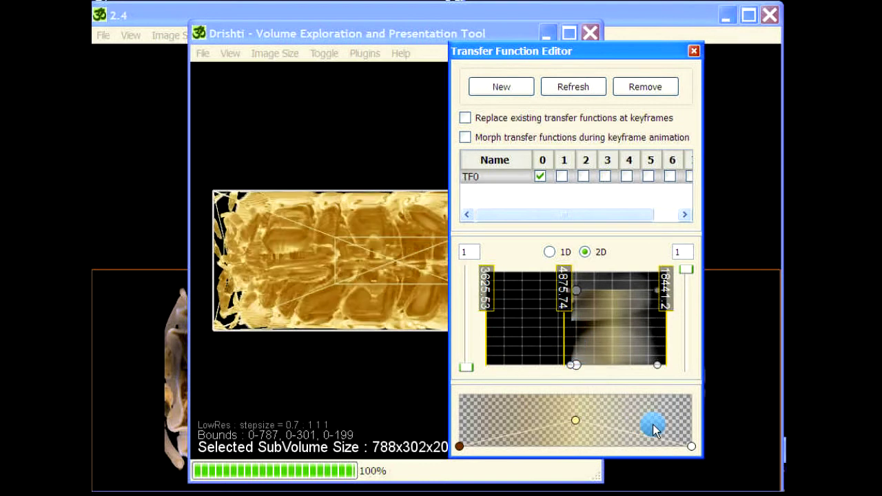
pyautogui.moveTo(691, 445); pyautogui.dragTo(691, 424)
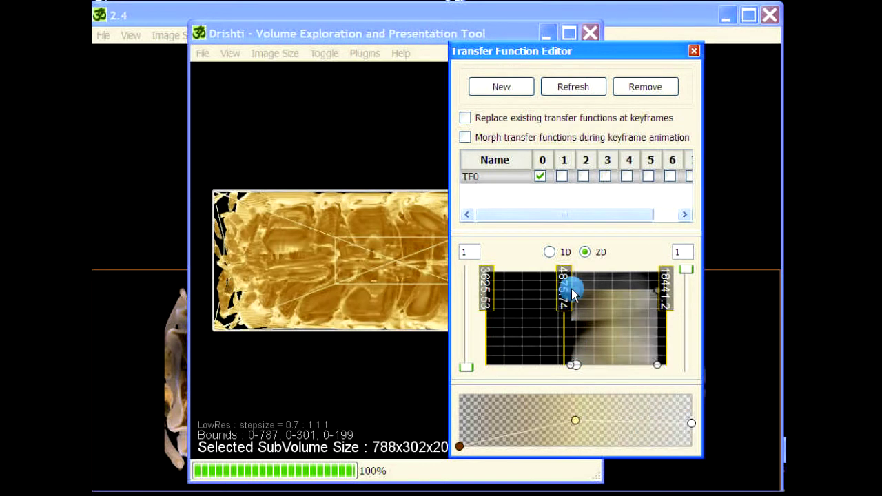
pyautogui.moveTo(574, 292); pyautogui.dragTo(577, 272)
pyautogui.click(657, 367)
pyautogui.moveTo(656, 370); pyautogui.dragTo(693, 365)
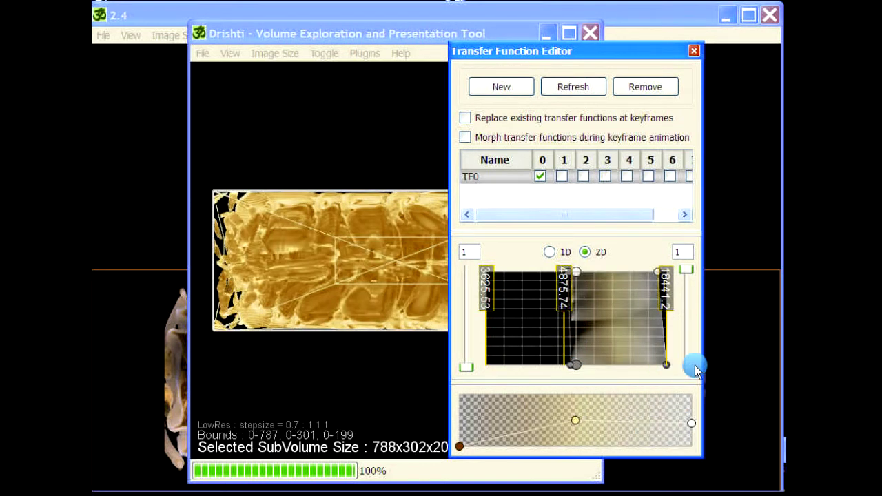
pyautogui.moveTo(659, 273); pyautogui.dragTo(681, 272)
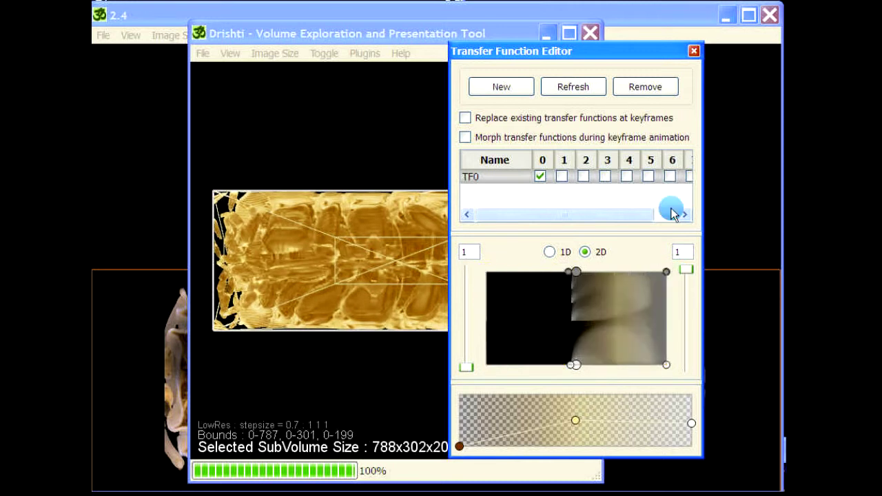
pyautogui.moveTo(571, 53); pyautogui.dragTo(881, 54)
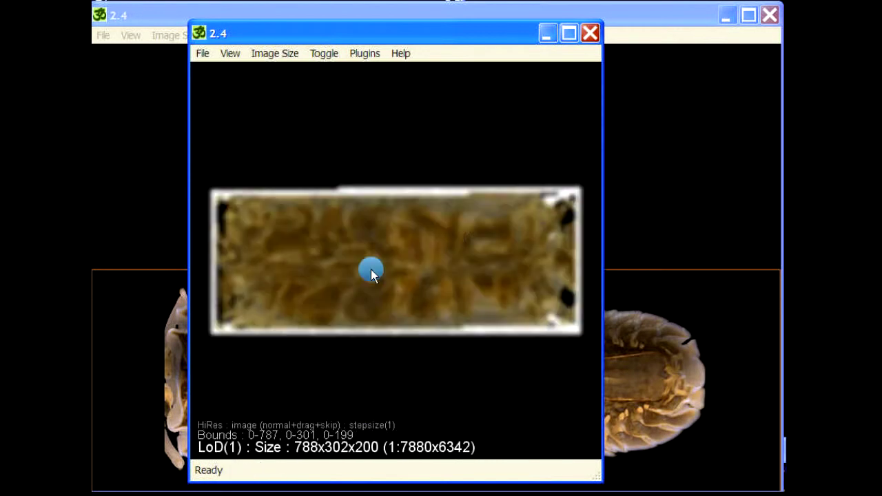
# Add a clip plane through the middle of the part2 volume and shift it to expose the isopod's interior
pyautogui.moveTo(371, 269); pyautogui.dragTo(484, 413)
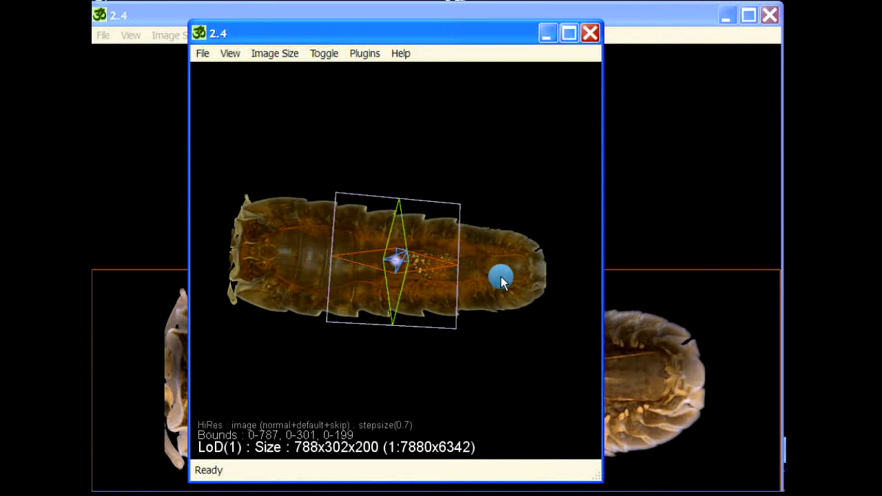
pyautogui.moveTo(501, 277); pyautogui.dragTo(399, 228)
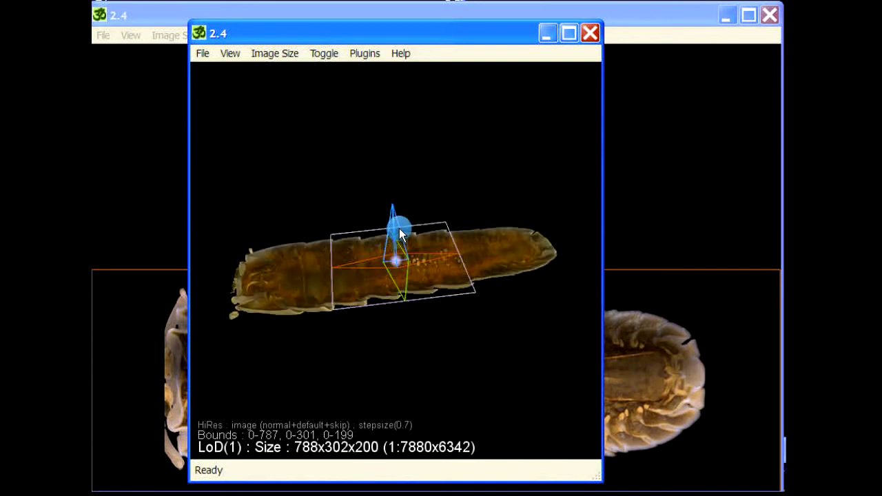
pyautogui.moveTo(376, 329); pyautogui.dragTo(273, 241)
pyautogui.moveTo(339, 275); pyautogui.dragTo(346, 253)
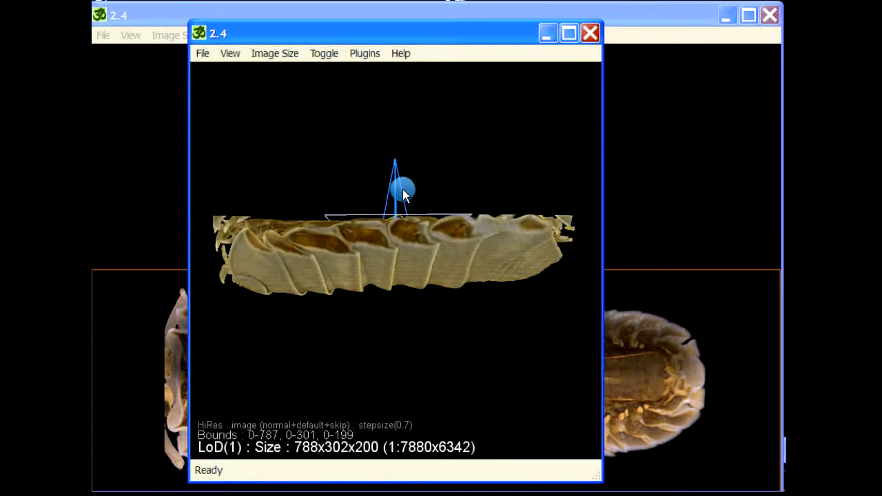
pyautogui.moveTo(439, 307); pyautogui.dragTo(518, 432)
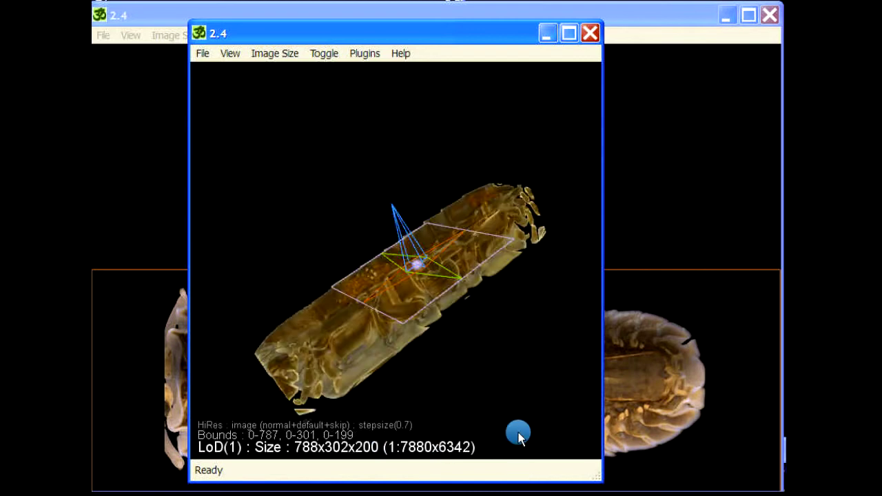
# Reorient the clip plane to cut the isopod vertically along its length, showing a side-on section
pyautogui.moveTo(425, 320); pyautogui.dragTo(330, 413)
pyautogui.moveTo(219, 286); pyautogui.dragTo(480, 111)
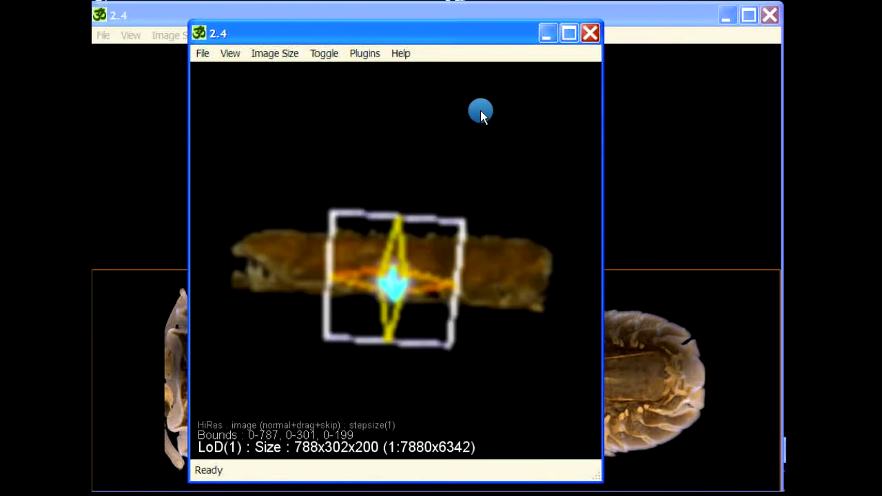
pyautogui.scroll(4, 451, 145)
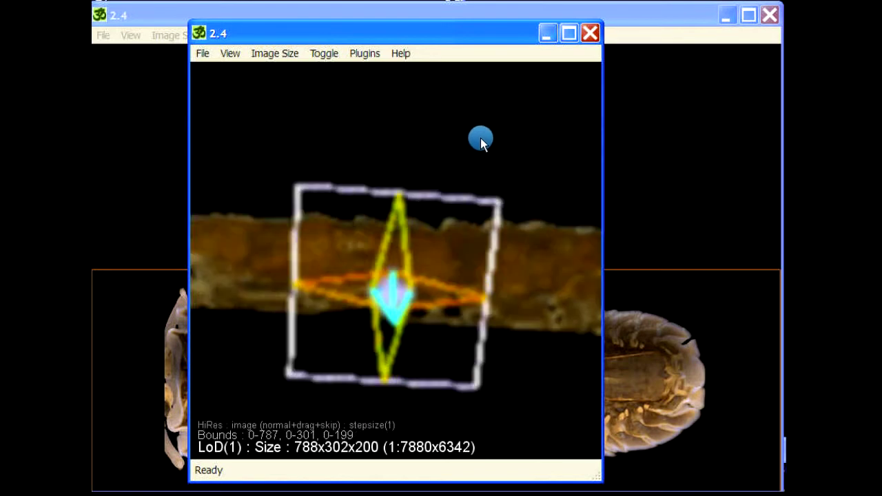
pyautogui.moveTo(425, 119); pyautogui.dragTo(433, 296)
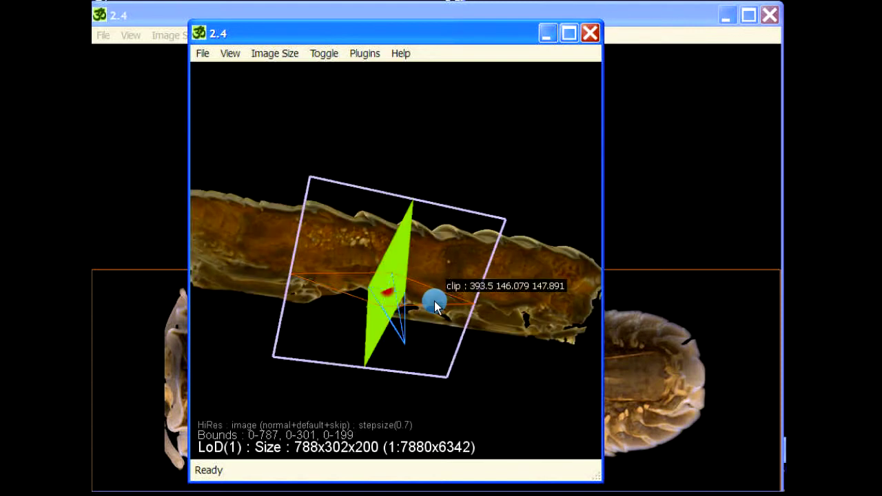
pyautogui.moveTo(470, 111); pyautogui.dragTo(472, 131)
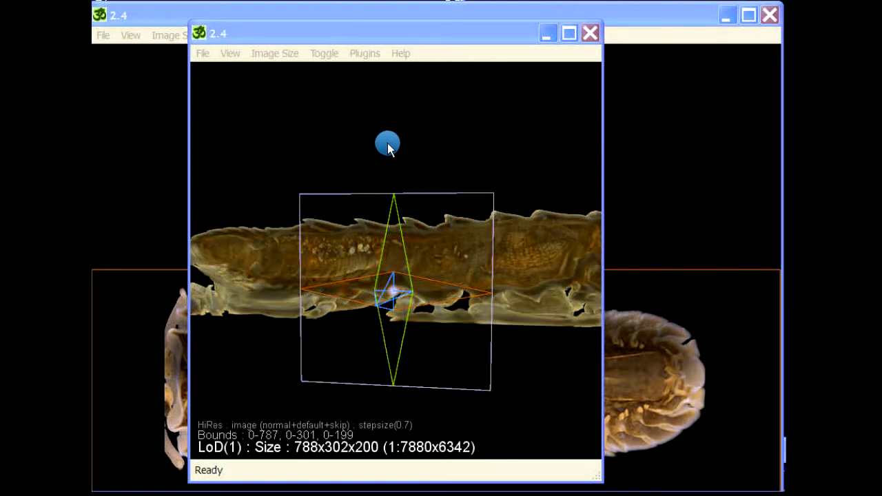
pyautogui.moveTo(421, 142); pyautogui.dragTo(493, 207)
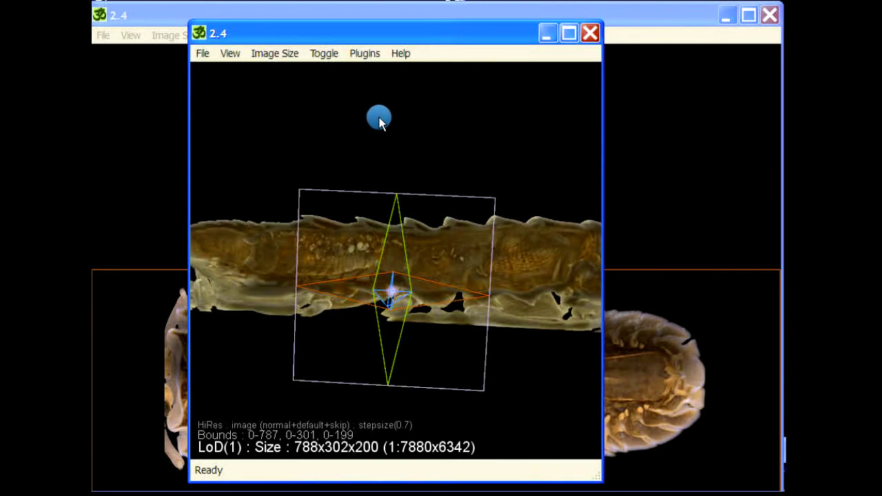
# Move and widen the part2 render window to fit the whole isopod, and adjust the lengthwise clip cut
pyautogui.moveTo(410, 38); pyautogui.dragTo(382, 30)
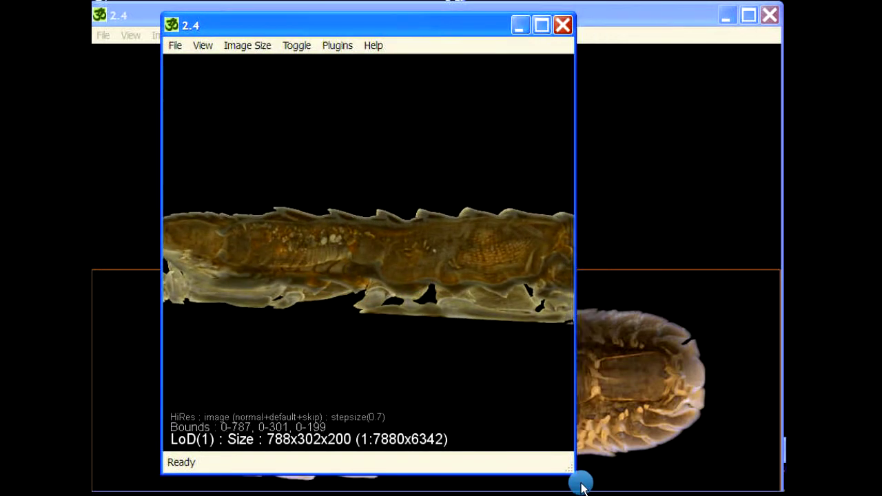
pyautogui.moveTo(734, 453); pyautogui.dragTo(756, 451)
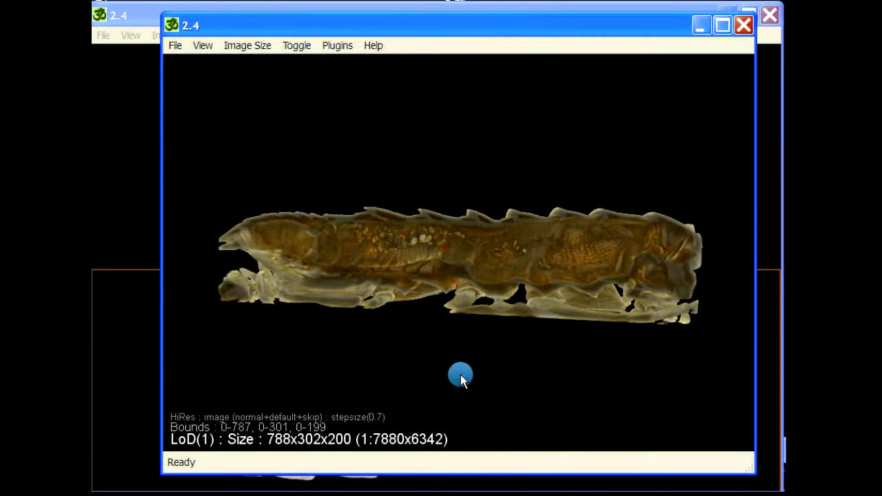
pyautogui.moveTo(459, 279); pyautogui.dragTo(508, 163)
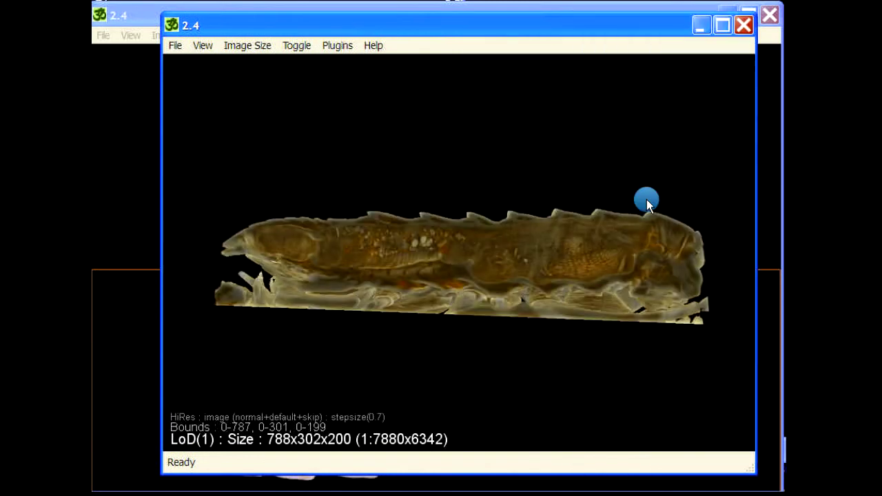
# Turn on GI lighting with apply clip enabled and light buffer size 2, and view the clipped section at an angle
pyautogui.press('g')
pyautogui.click(466, 229)
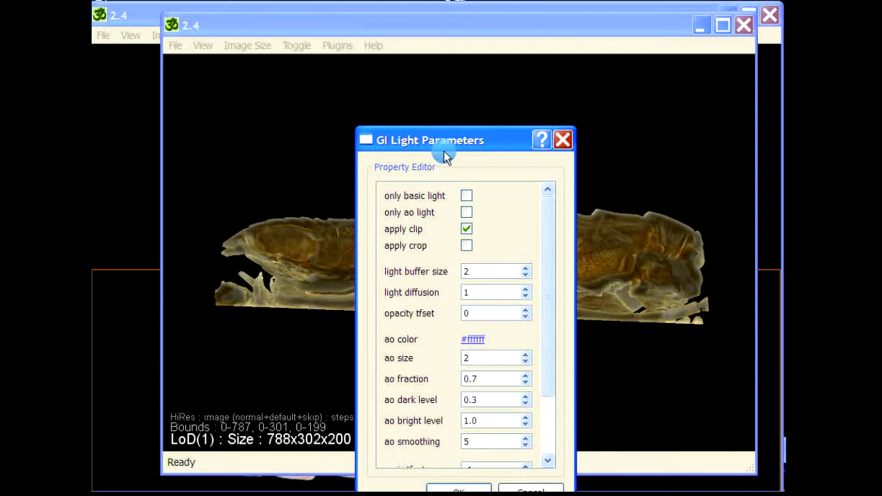
pyautogui.moveTo(445, 144); pyautogui.dragTo(448, 112)
pyautogui.click(466, 433)
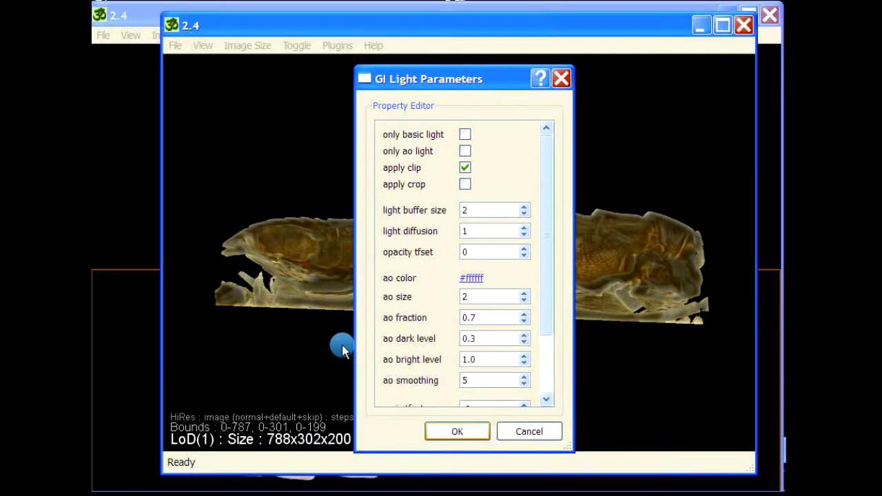
pyautogui.moveTo(624, 379); pyautogui.dragTo(641, 276)
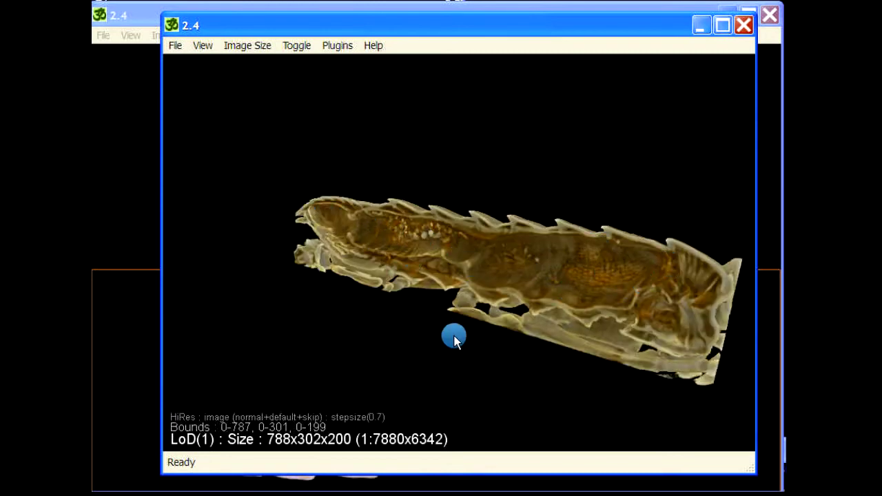
# Shift the lengthwise clip plane through the isopod, then remove it and show the whole specimen from its back
pyautogui.moveTo(455, 336); pyautogui.dragTo(364, 339)
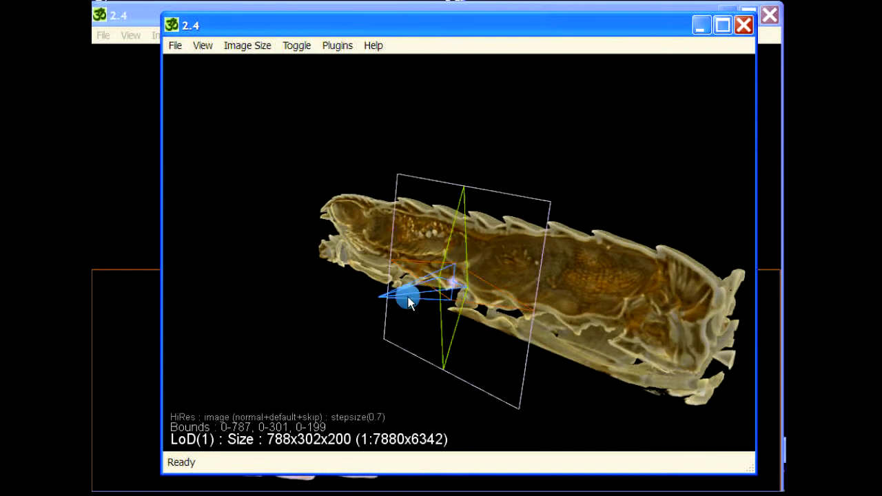
pyautogui.moveTo(408, 299); pyautogui.dragTo(426, 284)
pyautogui.moveTo(406, 287); pyautogui.dragTo(447, 283)
pyautogui.moveTo(560, 192); pyautogui.dragTo(632, 324)
pyautogui.scroll(-3, 632, 323)
# Place one point at each end of the isopod's back and run the crop command between them
pyautogui.keyDown('shift'); pyautogui.click(374, 136); pyautogui.keyUp('shift')
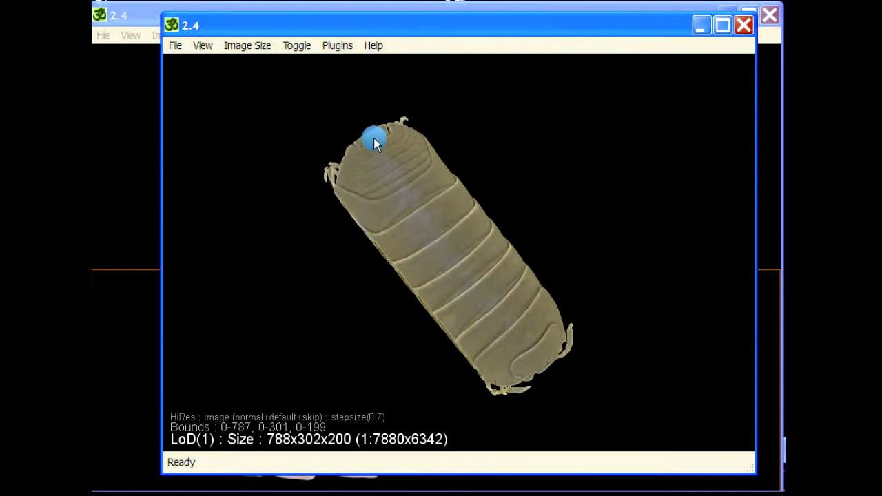
pyautogui.keyDown('shift'); pyautogui.click(543, 364); pyautogui.keyUp('shift')
pyautogui.press('space')
pyautogui.write('crop')
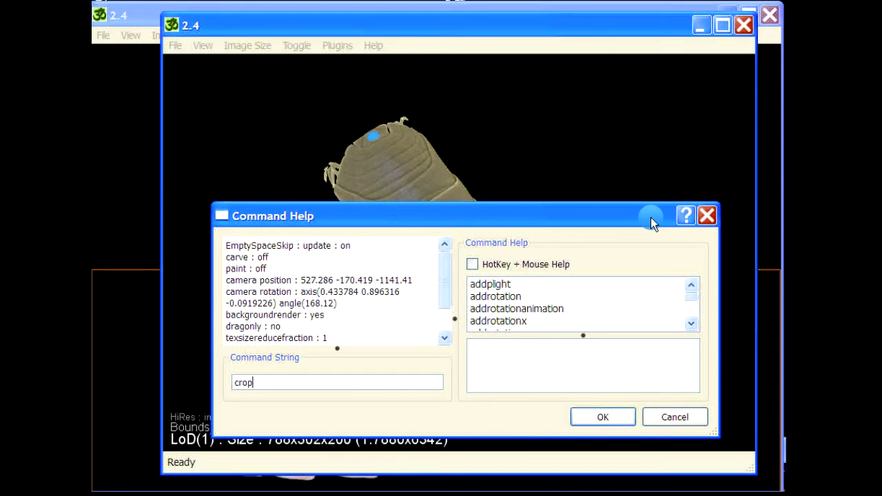
pyautogui.press('Return')
# Enlarge the crop box's height so the thin lengthwise slab reaches from the isopod's back down to its legs
pyautogui.moveTo(561, 105); pyautogui.dragTo(469, 232)
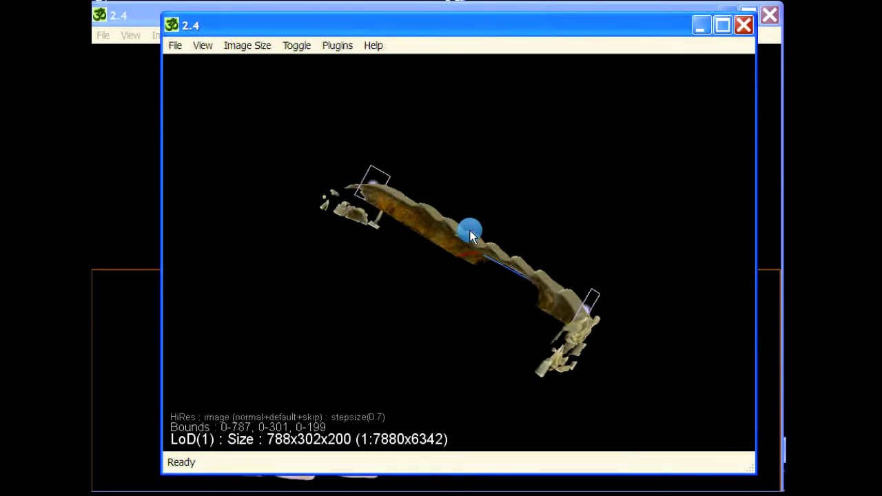
pyautogui.scroll(8, 475, 207)
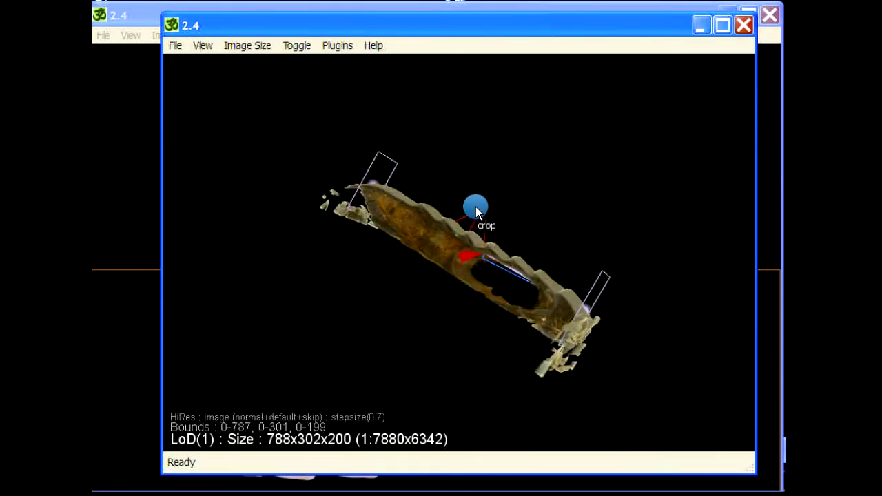
pyautogui.moveTo(475, 215); pyautogui.dragTo(484, 202)
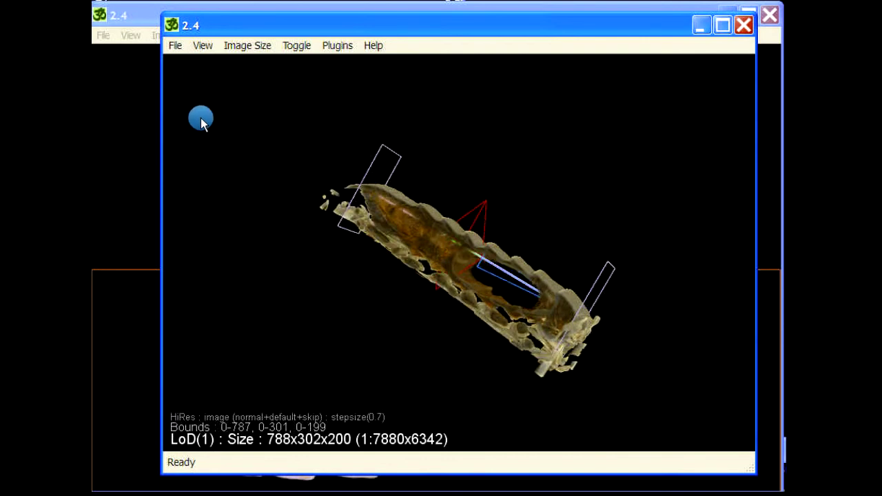
# Examine the internal structures in the cropped lengthwise slab from both sides and close up
pyautogui.moveTo(202, 120); pyautogui.dragTo(459, 256)
pyautogui.moveTo(561, 193); pyautogui.dragTo(458, 267)
pyautogui.moveTo(636, 127); pyautogui.dragTo(612, 166)
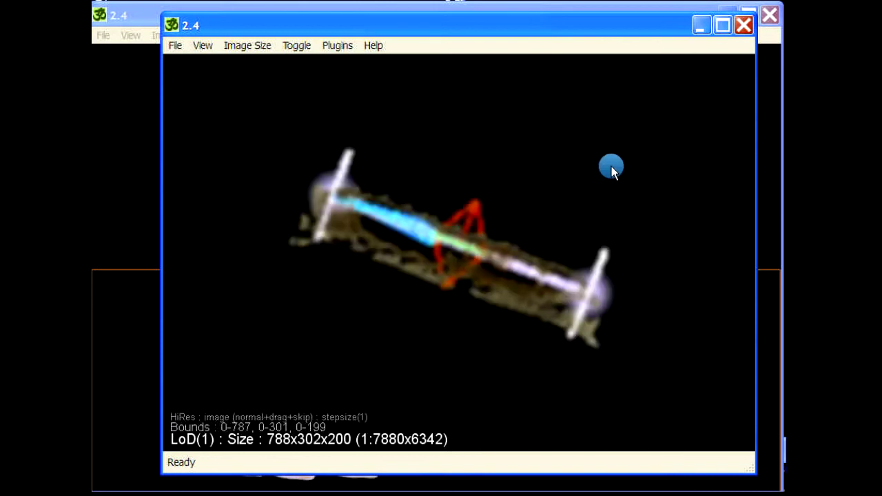
pyautogui.moveTo(563, 315); pyautogui.dragTo(354, 239)
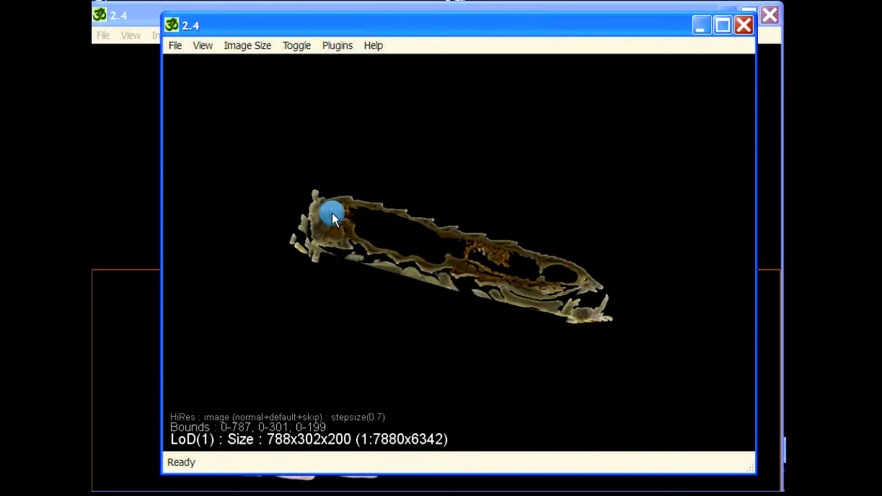
pyautogui.scroll(3, 607, 153)
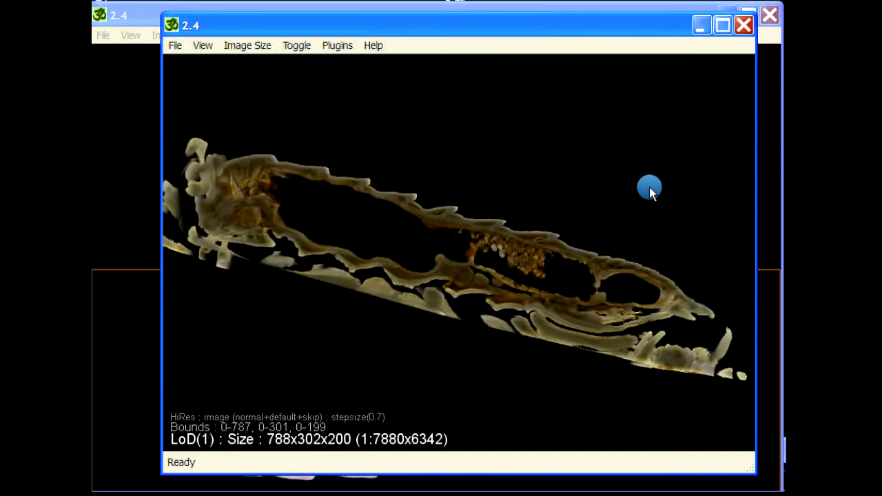